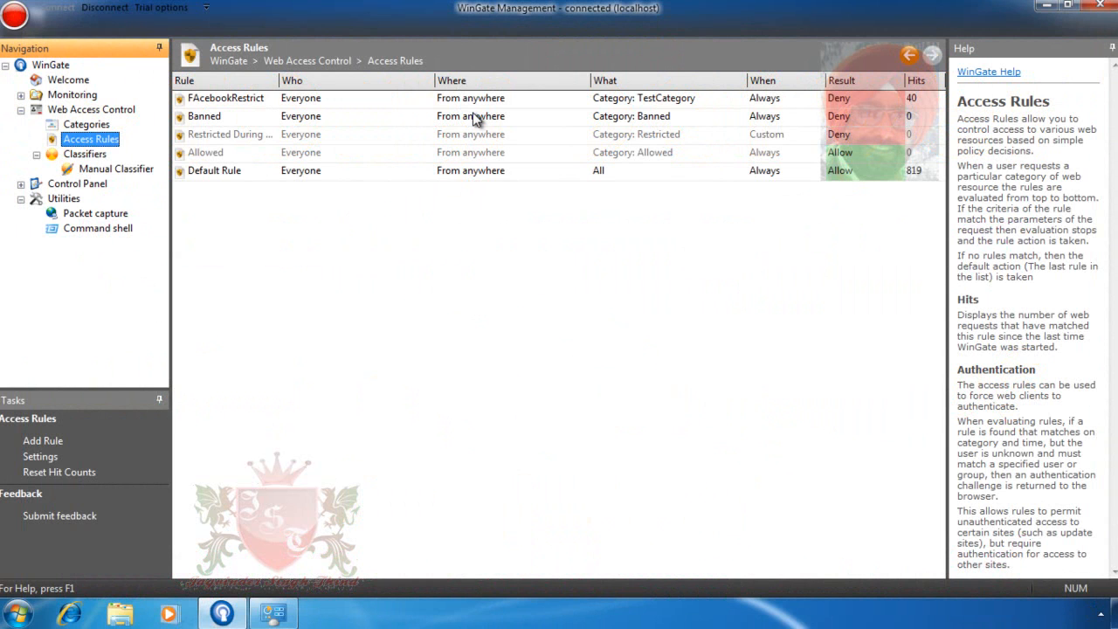
- Select the FAcebookRestrict rule in Web Access Control's Access Rules to review it
{"action": "left_click", "coordinate": [243, 100]}
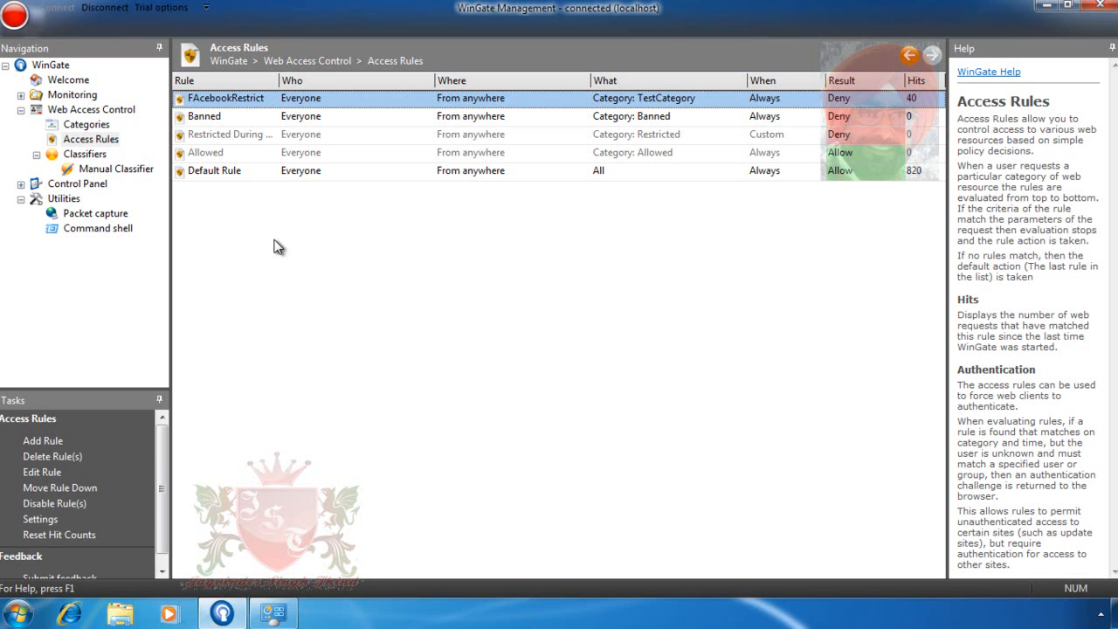
- Open Control Panel's Users and Groups and review Administrator, Guest, Administrators and Users
{"action": "left_click", "coordinate": [70, 186]}
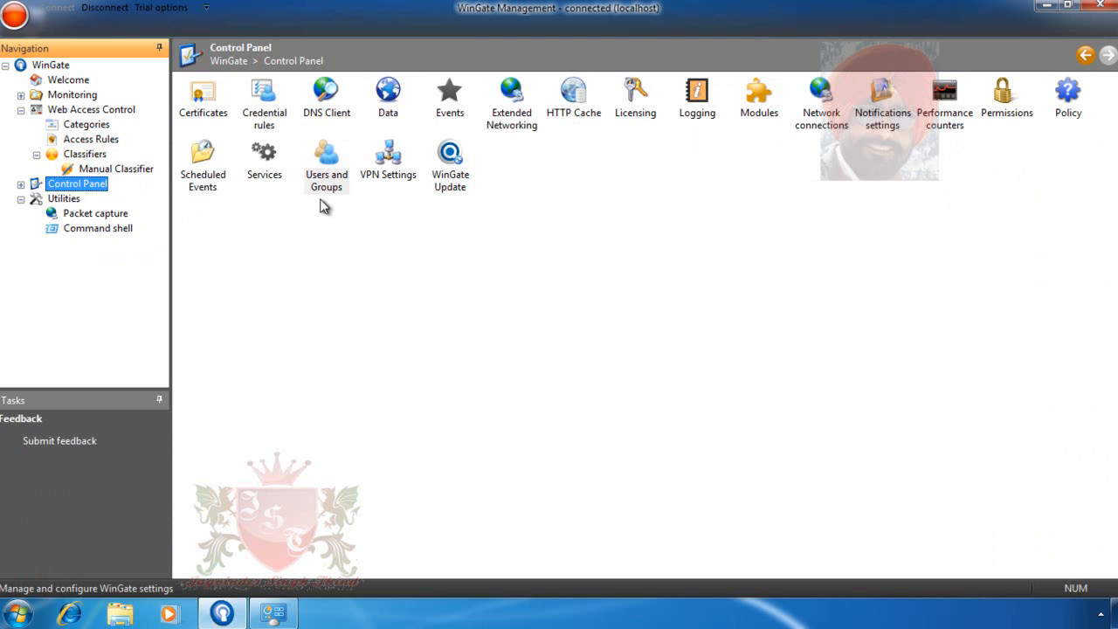
{"action": "double_click", "coordinate": [326, 171]}
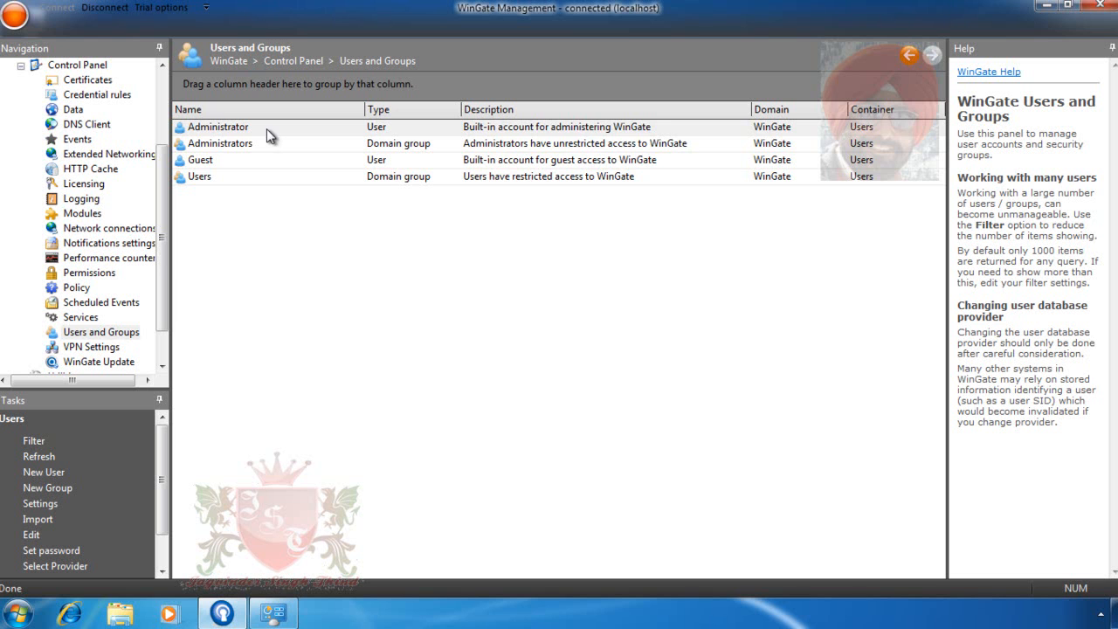
{"action": "left_click", "coordinate": [267, 129]}
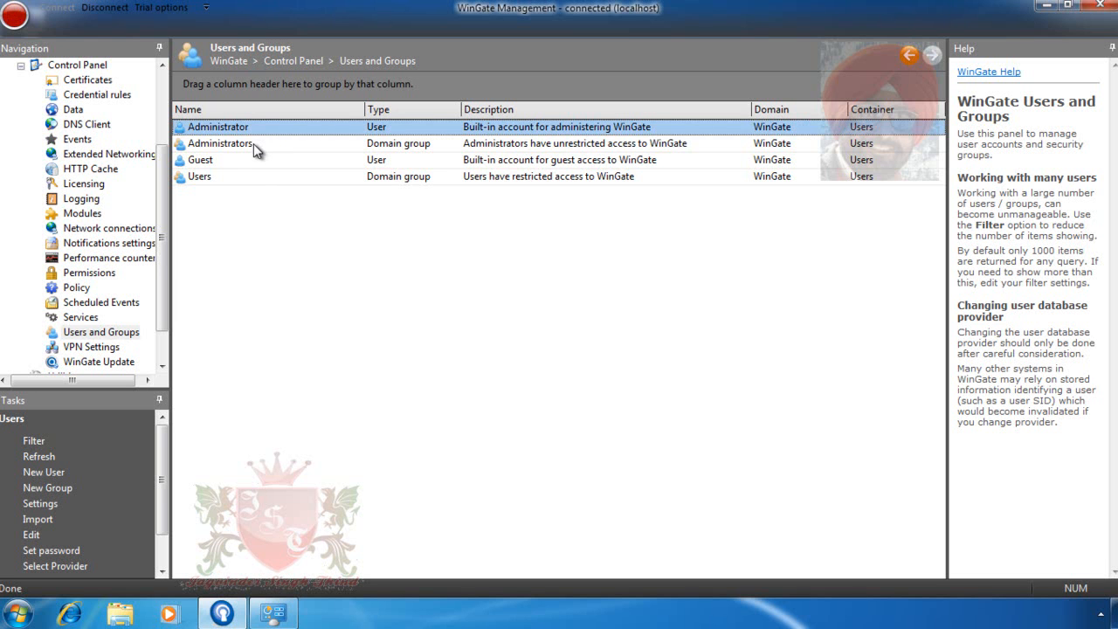
{"action": "left_click", "coordinate": [226, 160]}
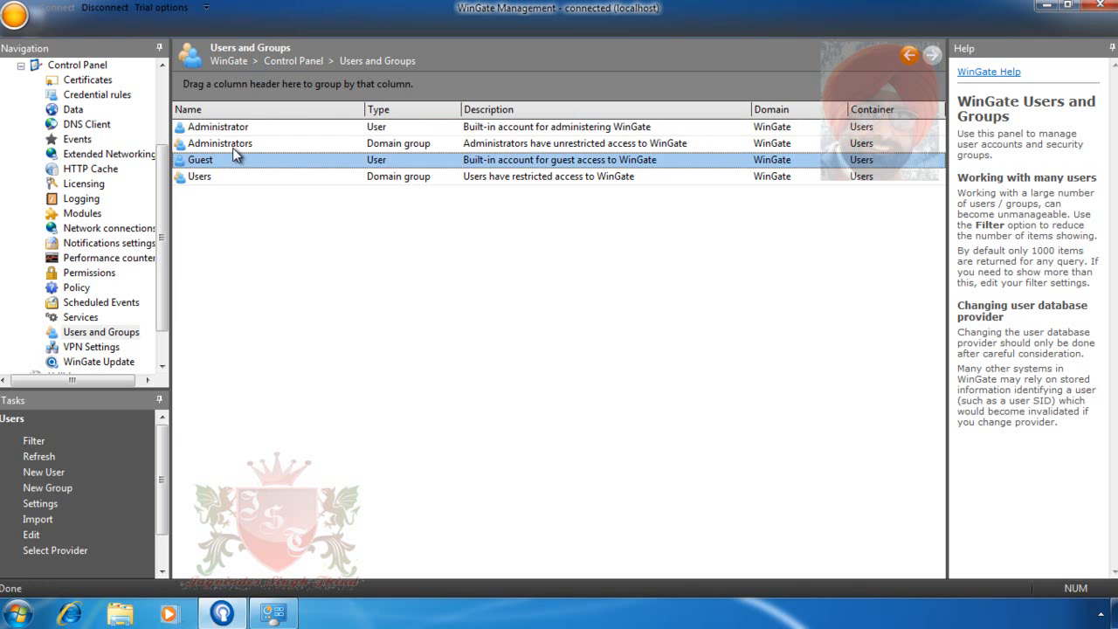
{"action": "left_click", "coordinate": [237, 142]}
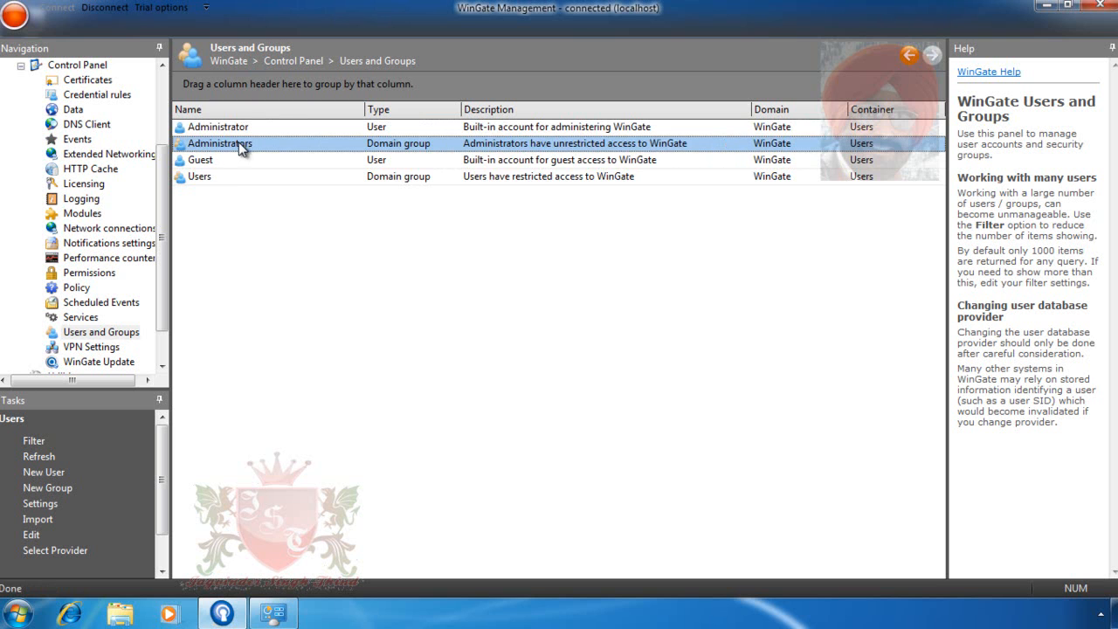
{"action": "left_click", "coordinate": [212, 177]}
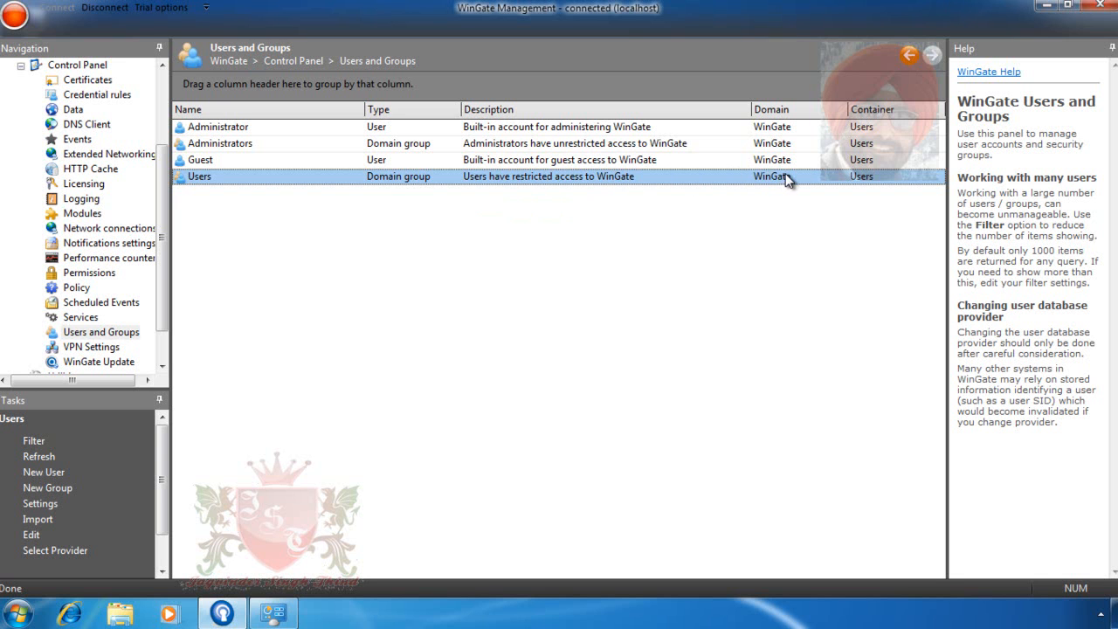
{"action": "left_click", "coordinate": [786, 162]}
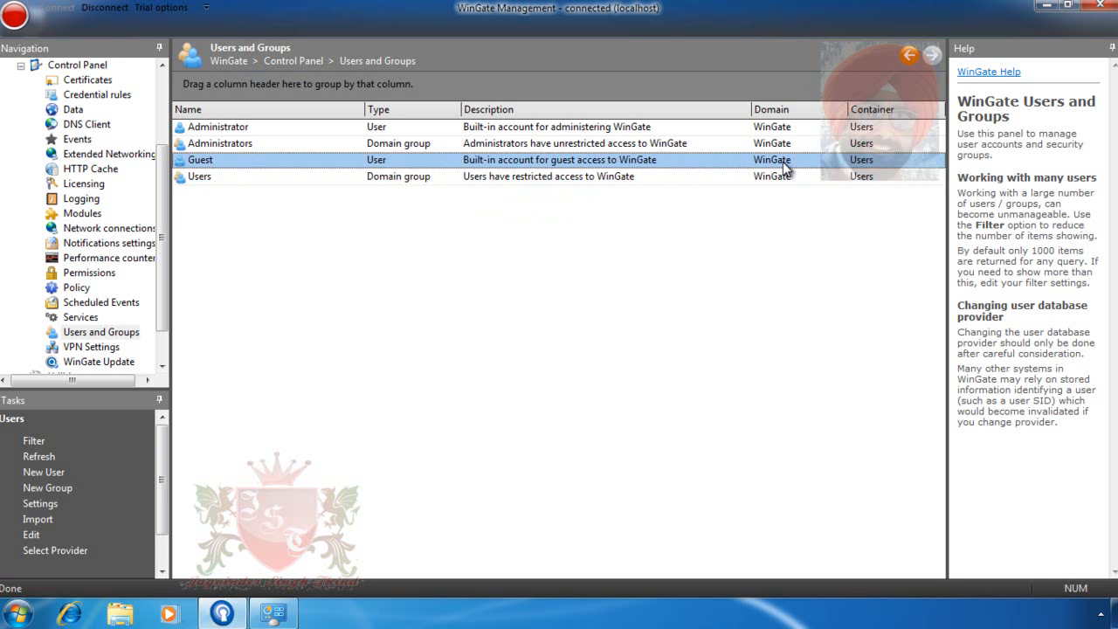
{"action": "left_click", "coordinate": [775, 145]}
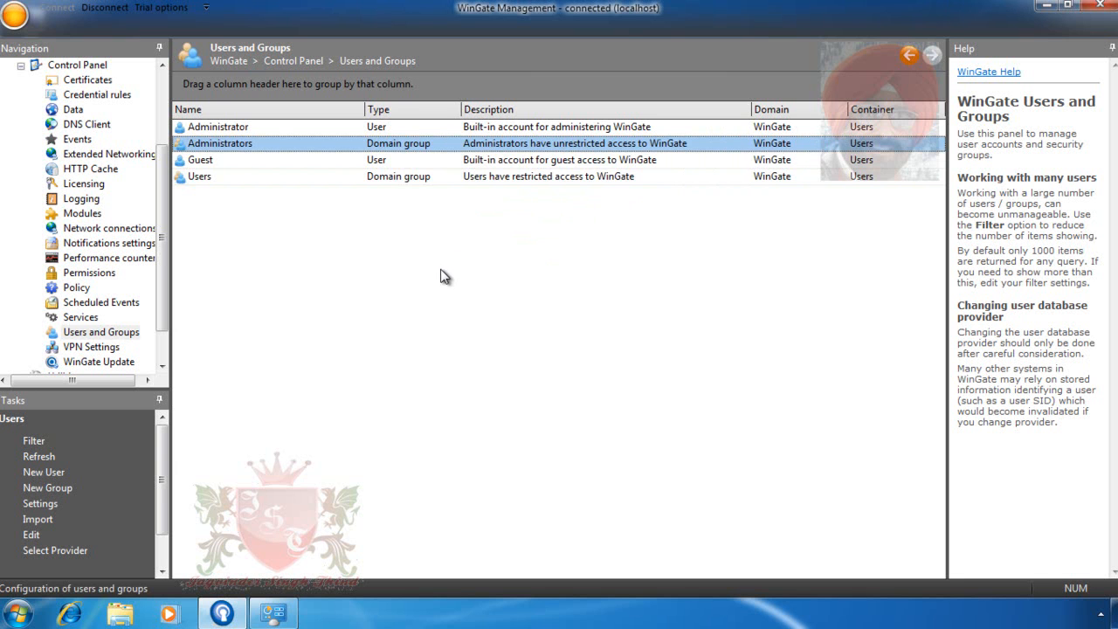
- Create a new user, entering the user's full name, an account name, and a confirmed password
{"action": "right_click", "coordinate": [371, 277]}
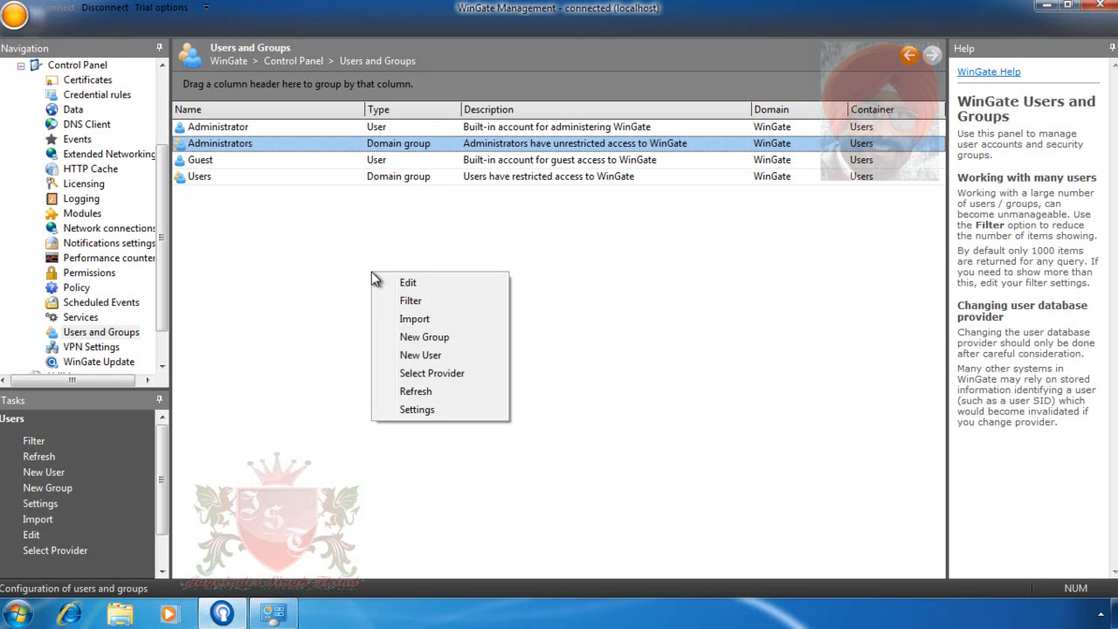
{"action": "left_click", "coordinate": [427, 356]}
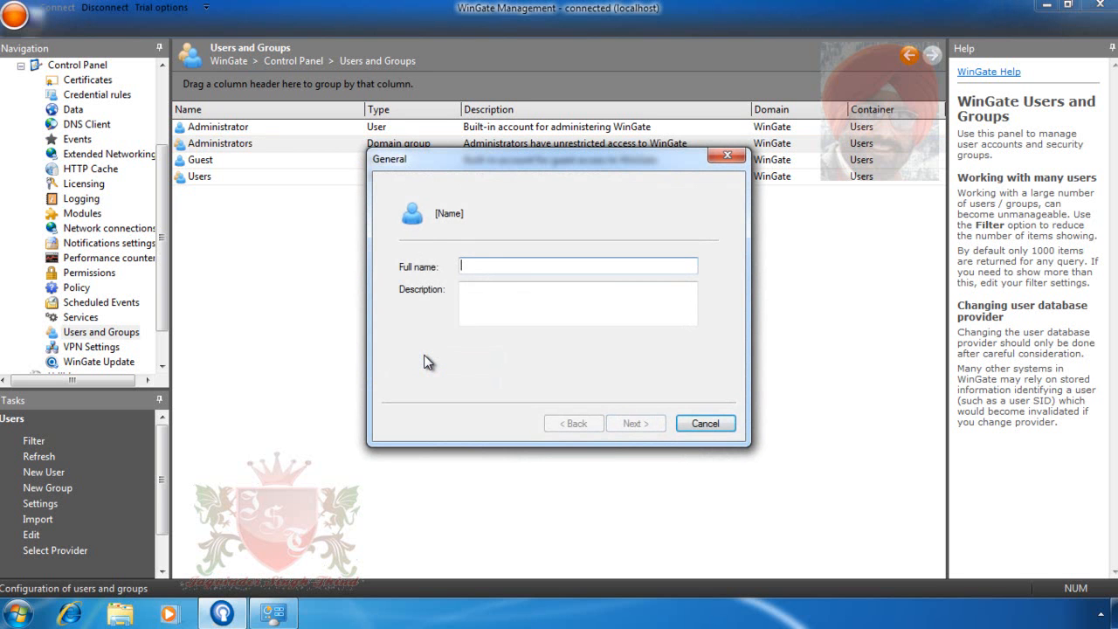
{"action": "type", "text": "Pa"}
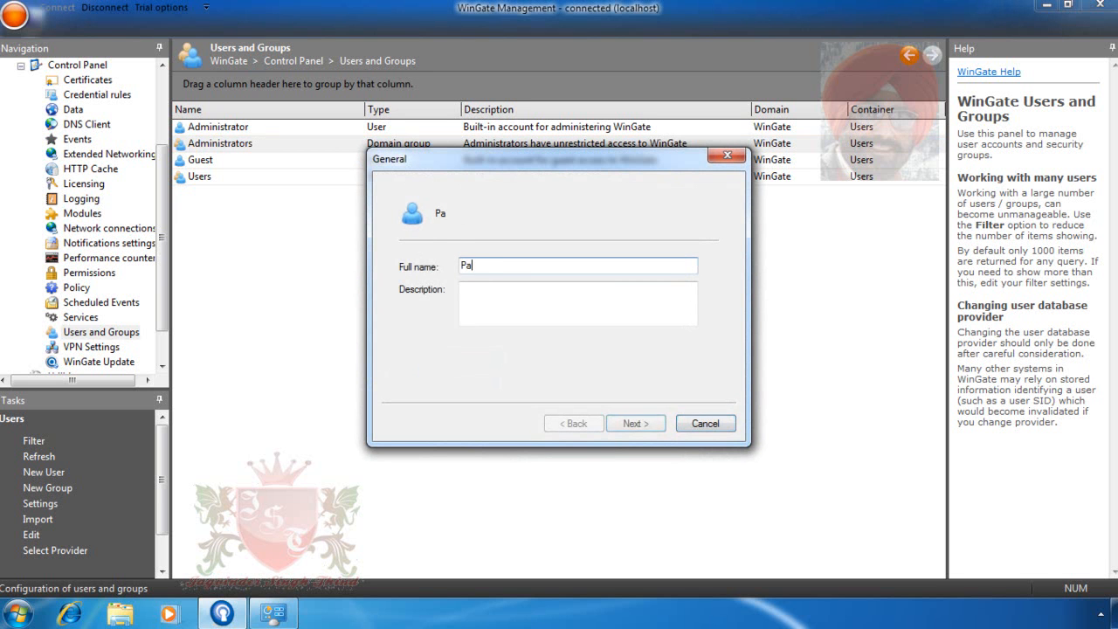
{"action": "type", "text": "a"}
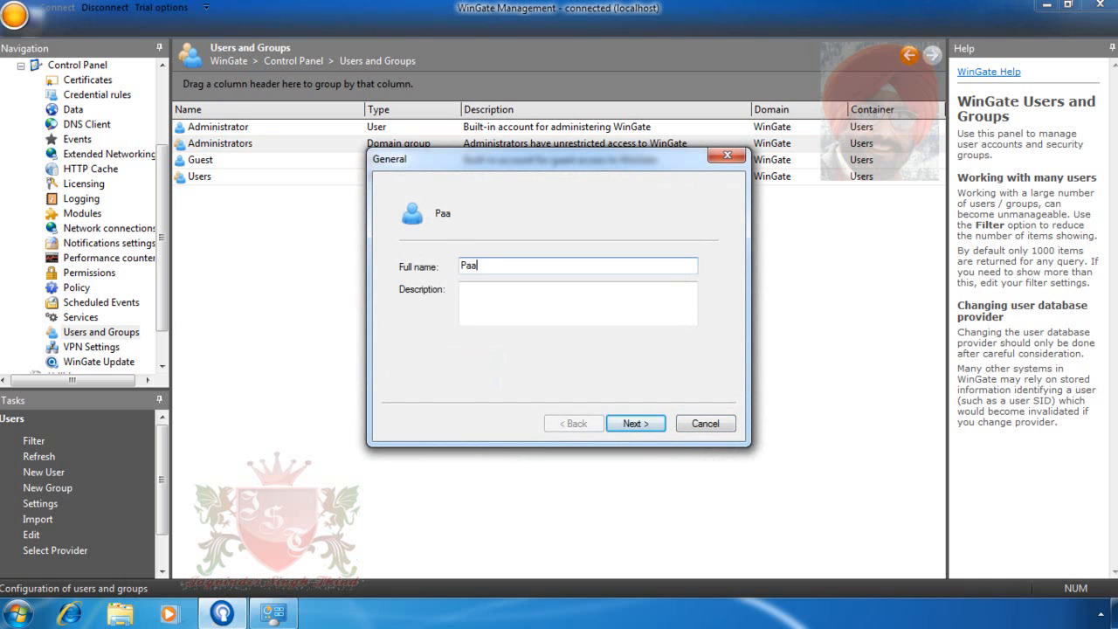
{"action": "key", "text": "BackSpace"}
{"action": "type", "text": "ram"}
{"action": "left_click", "coordinate": [634, 423]}
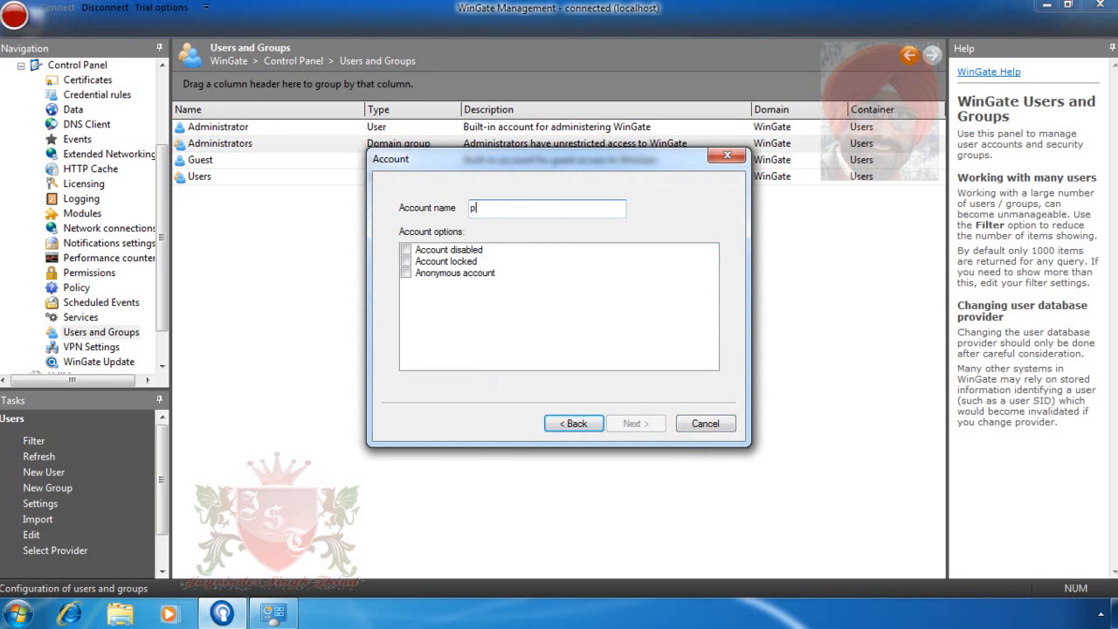
{"action": "type", "text": "param"}
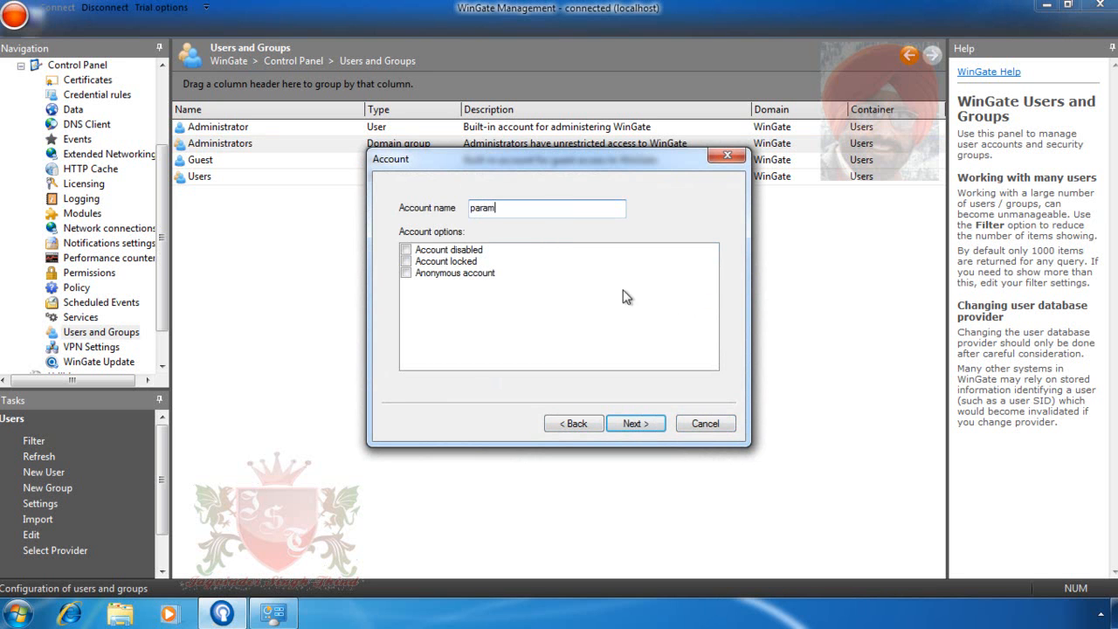
{"action": "left_click", "coordinate": [635, 423]}
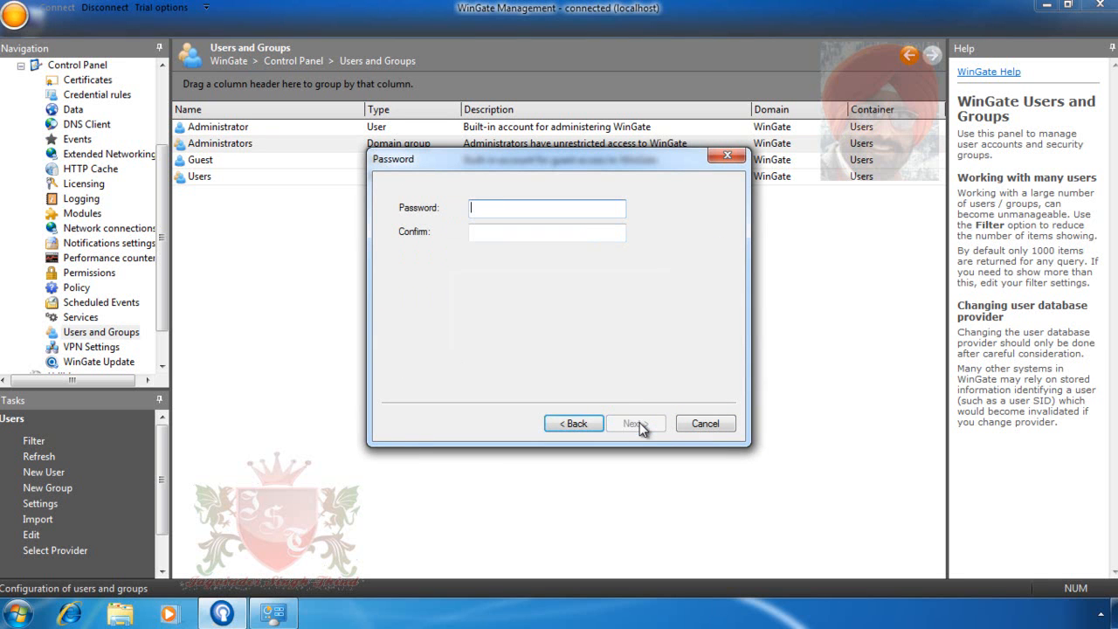
{"action": "type", "text": "123"}
{"action": "key", "text": "Tab"}
{"action": "type", "text": "123"}
{"action": "left_click", "coordinate": [646, 423]}
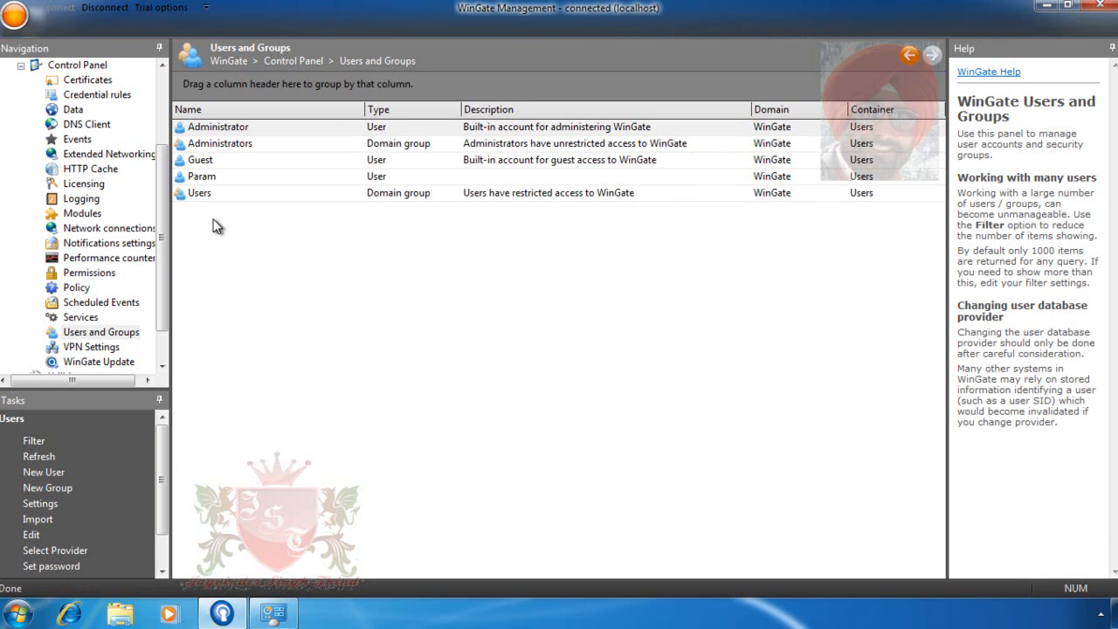
- Create a new group named Managers in Users and Groups
{"action": "right_click", "coordinate": [217, 225]}
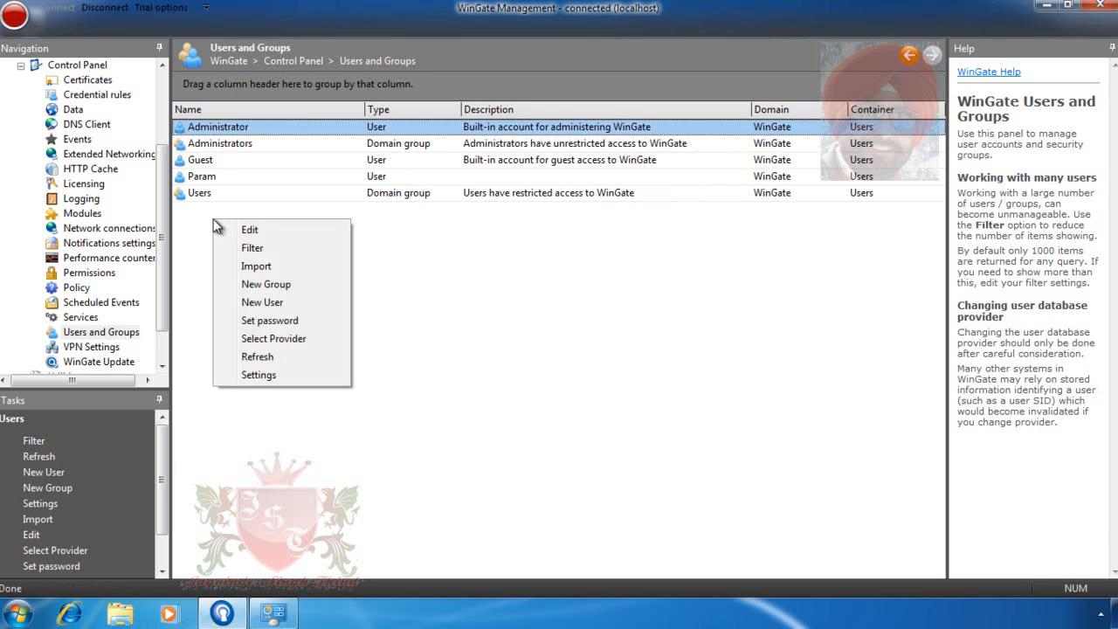
{"action": "left_click", "coordinate": [313, 284]}
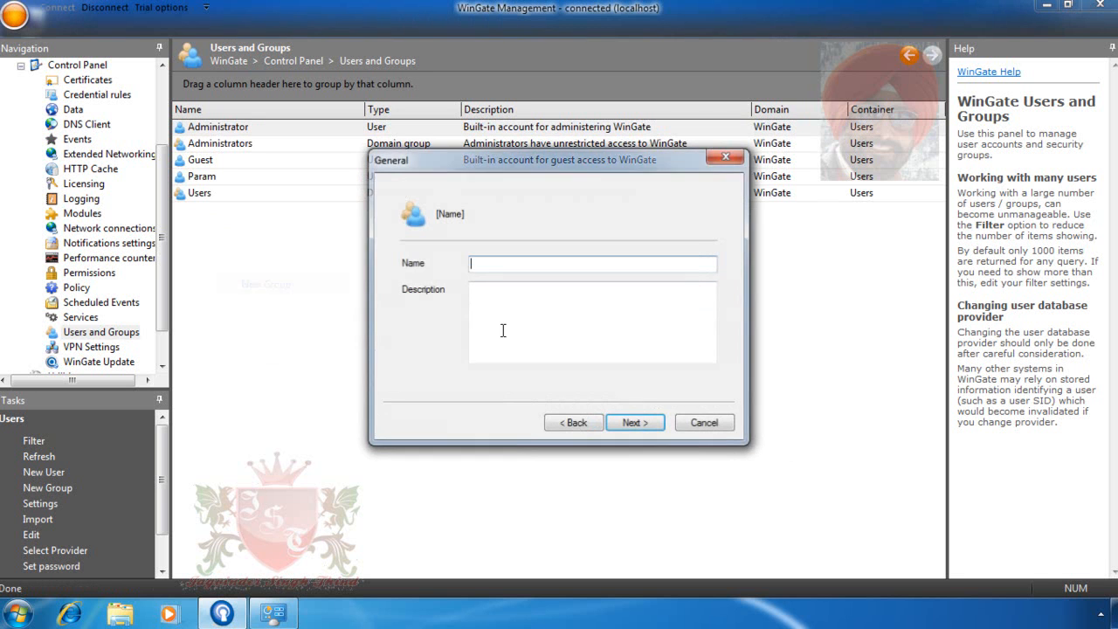
{"action": "left_click", "coordinate": [577, 264]}
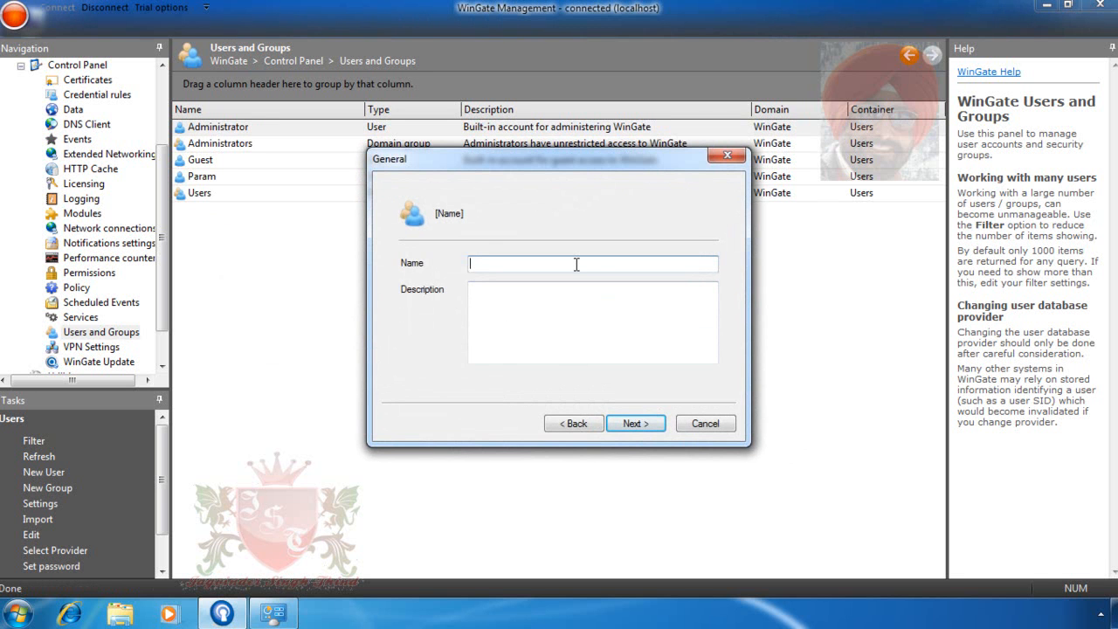
{"action": "type", "text": "Mn"}
{"action": "key", "text": "BackSpace"}
{"action": "type", "text": "anagers"}
{"action": "left_click", "coordinate": [635, 423]}
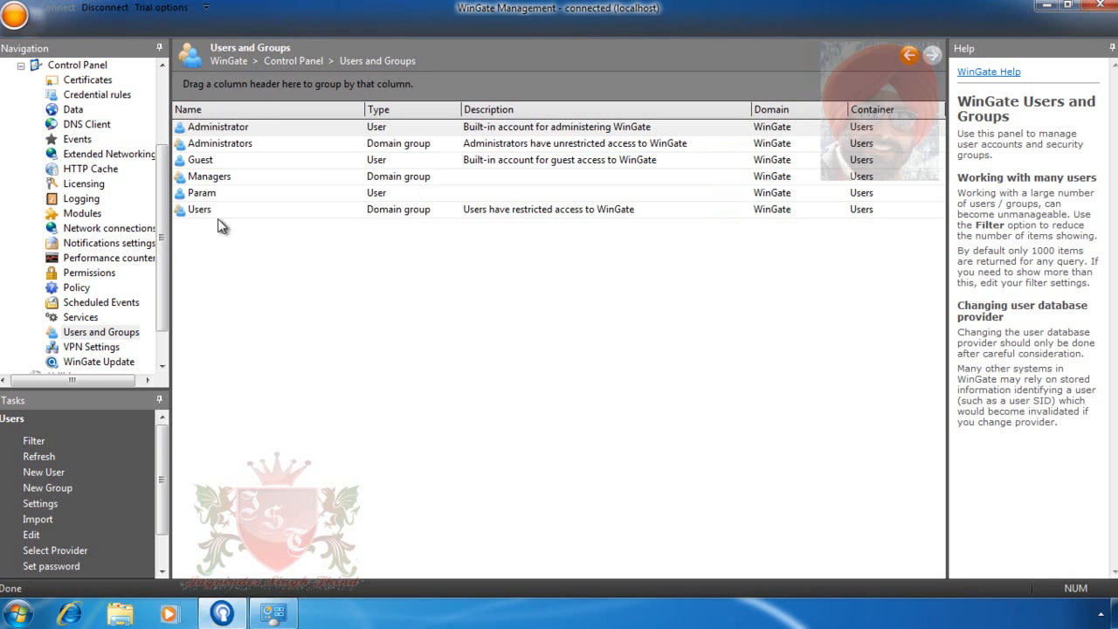
- Add the newly created user account to the Managers group's members and save
{"action": "double_click", "coordinate": [221, 176]}
{"action": "left_click", "coordinate": [451, 190]}
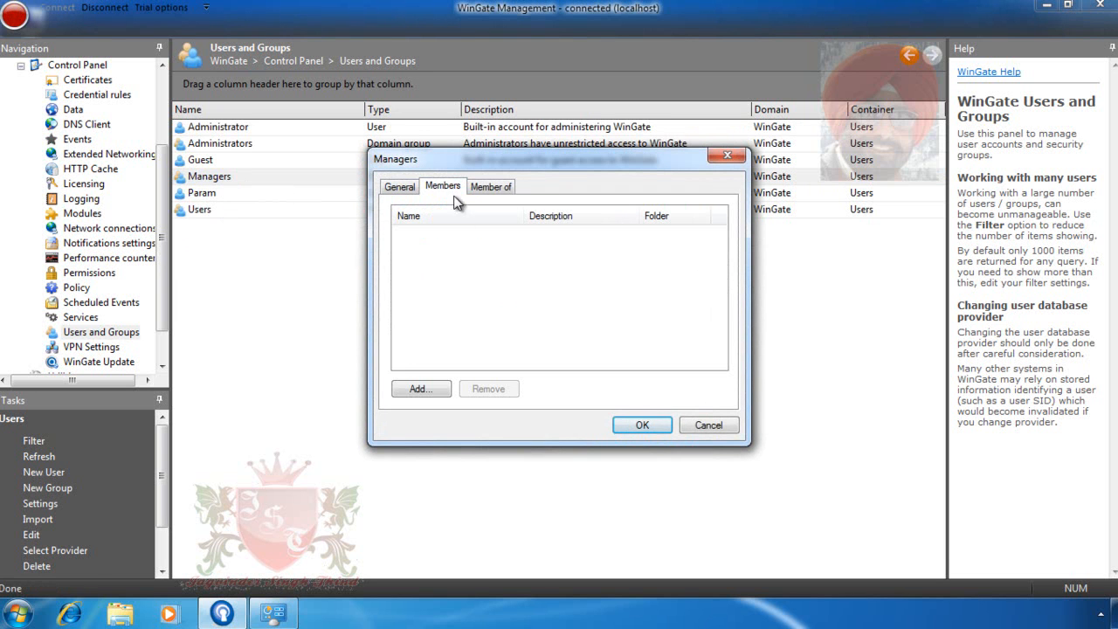
{"action": "left_click", "coordinate": [422, 389]}
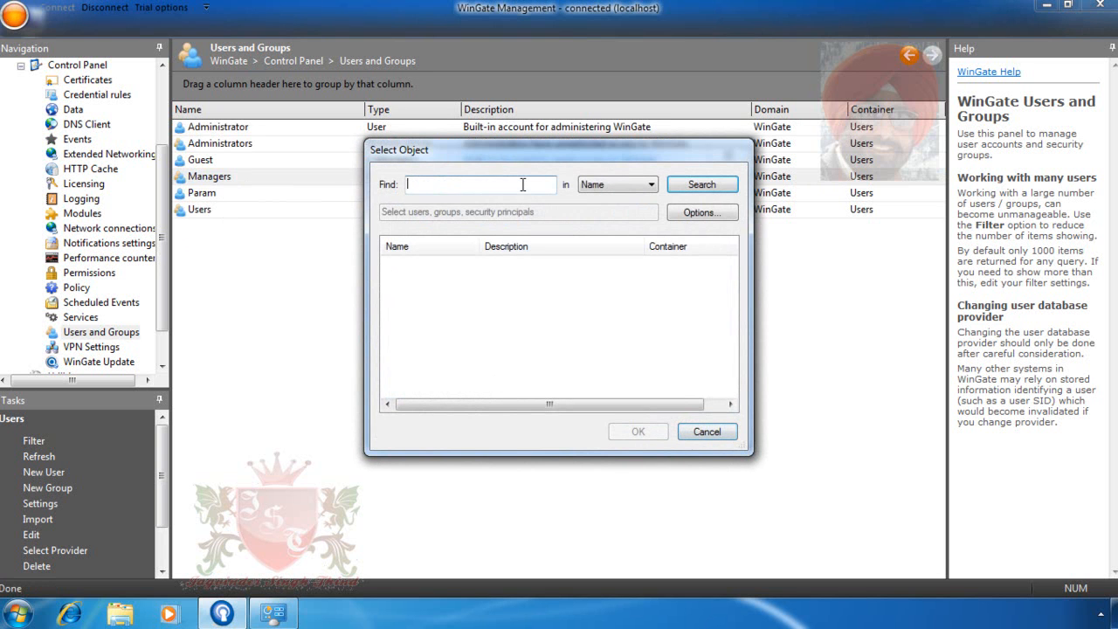
{"action": "type", "text": "param"}
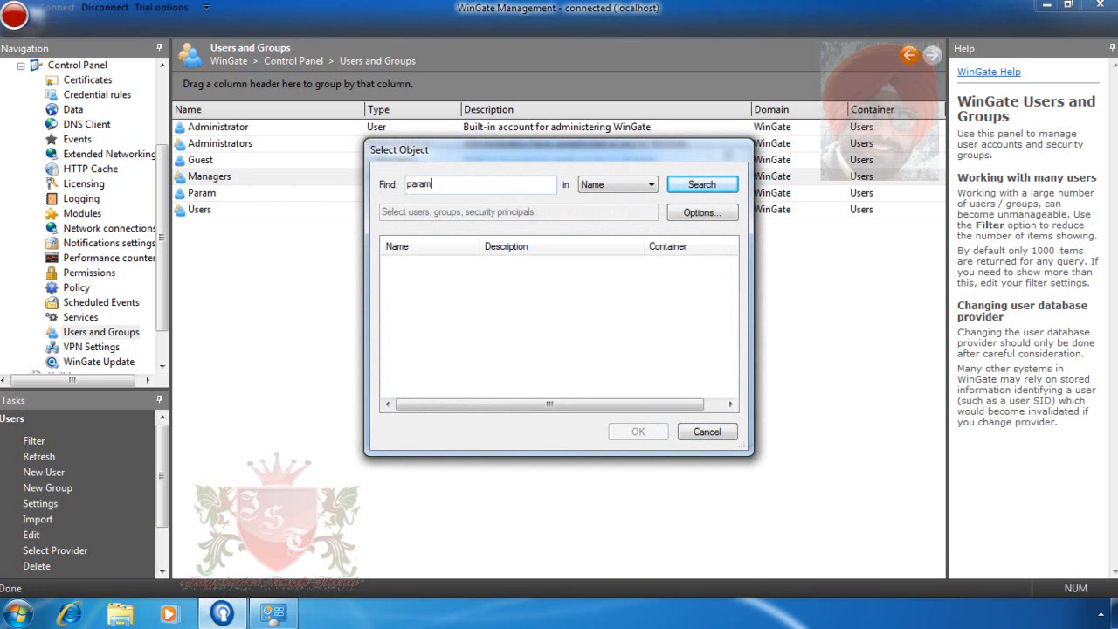
{"action": "left_click", "coordinate": [695, 190]}
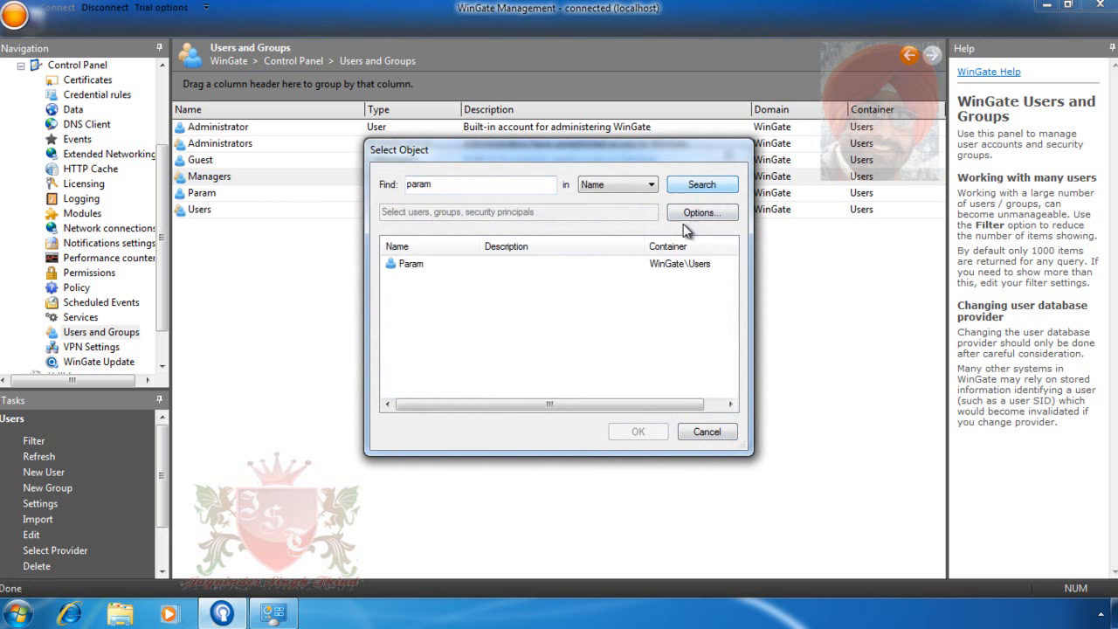
{"action": "double_click", "coordinate": [437, 264]}
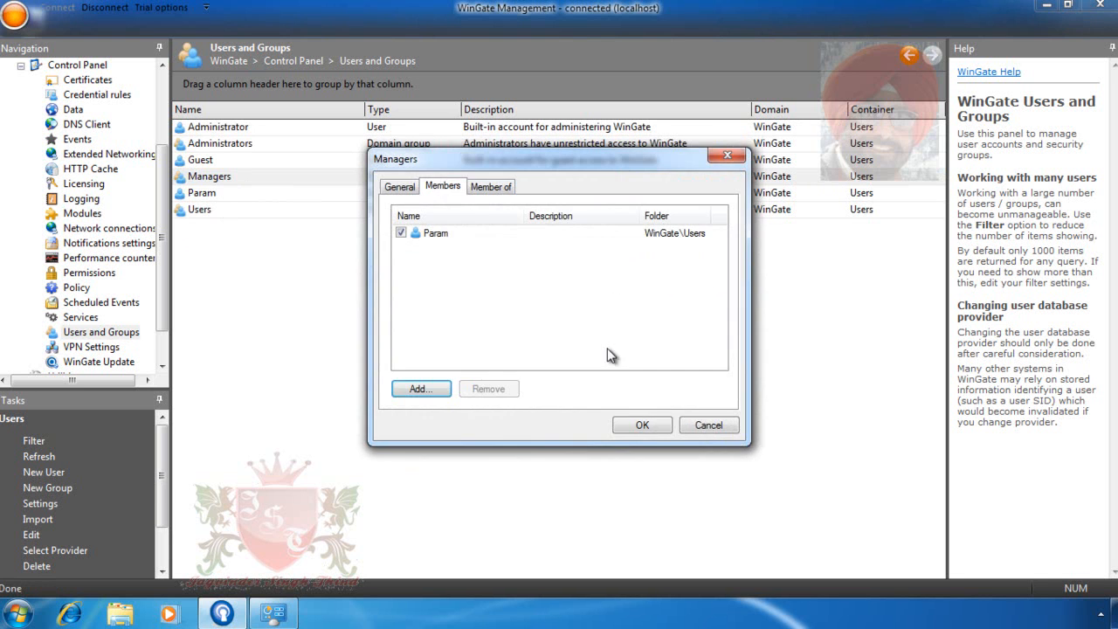
{"action": "left_click", "coordinate": [642, 424]}
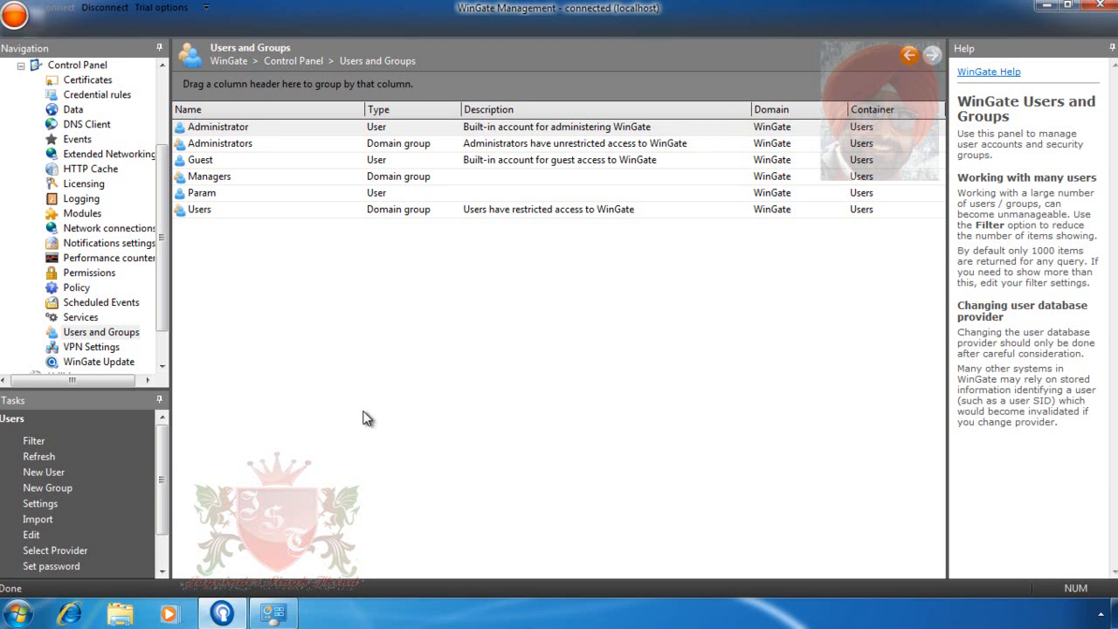
- Collapse Control Panel and select the FAcebookRestrict rule under Web Access Control > Access Rules
{"action": "left_click", "coordinate": [20, 66]}
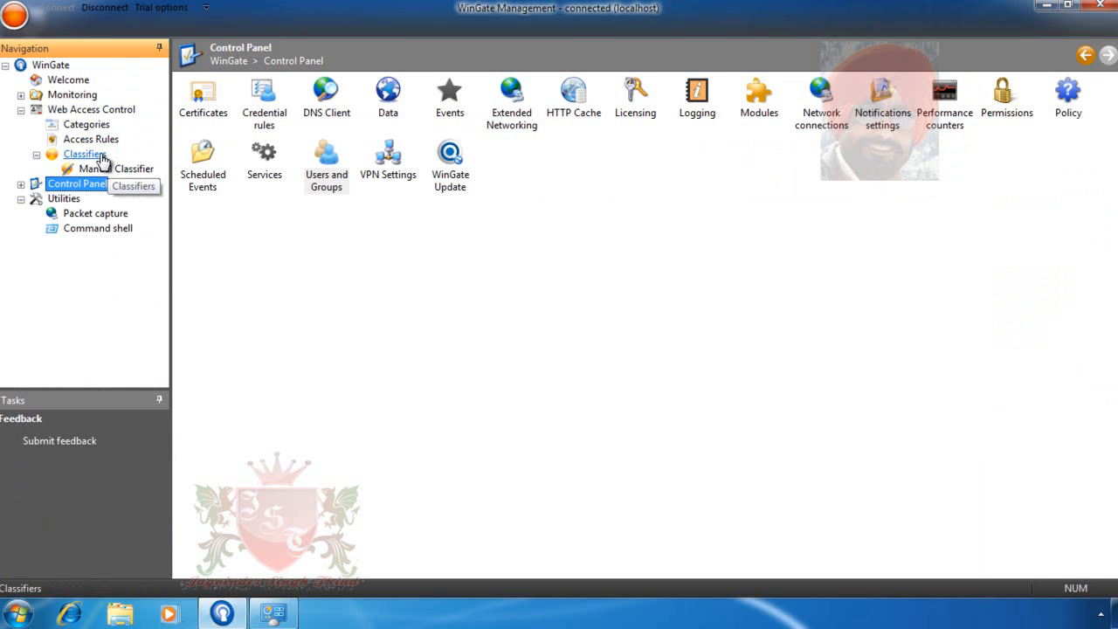
{"action": "left_click", "coordinate": [90, 140]}
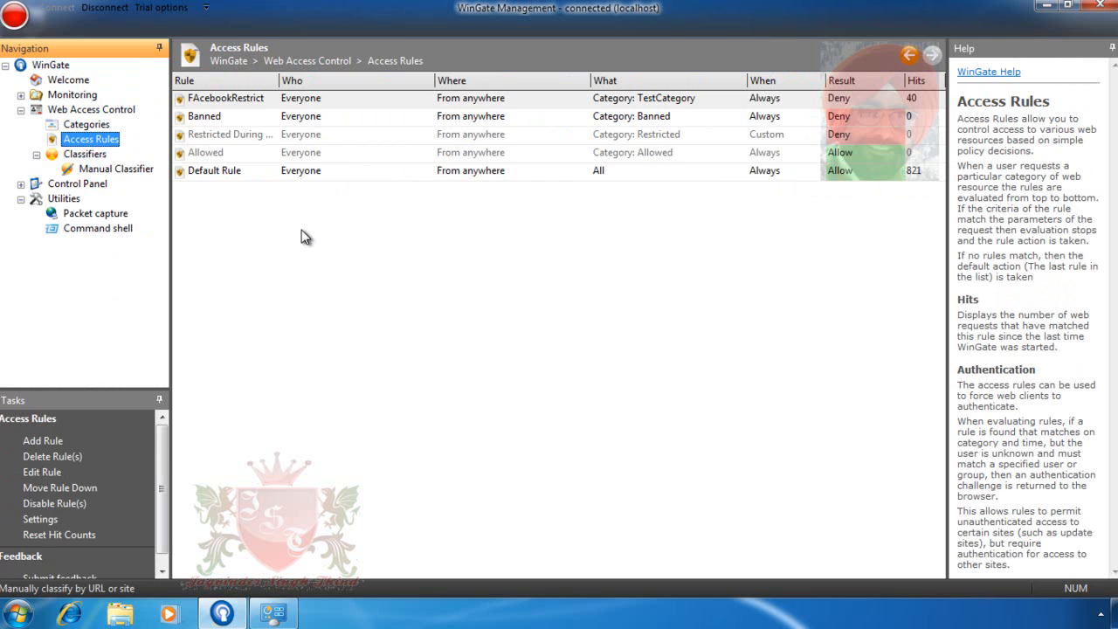
{"action": "left_click", "coordinate": [264, 100]}
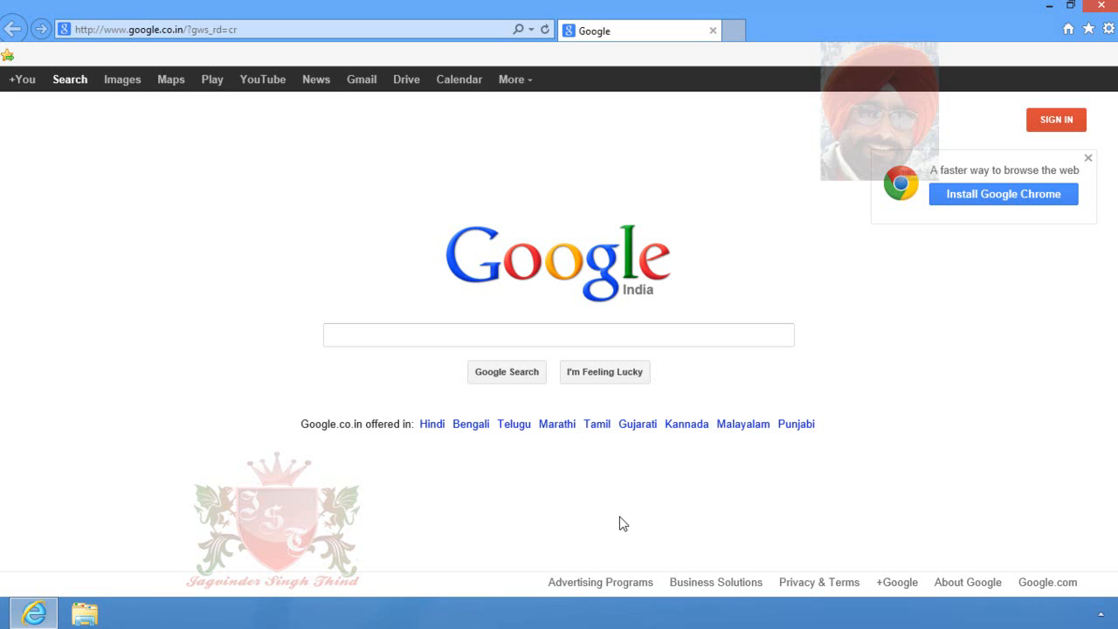
- Visit facebook.com in a new Internet Explorer tab and highlight the blocking rule's name
{"action": "left_click", "coordinate": [735, 31]}
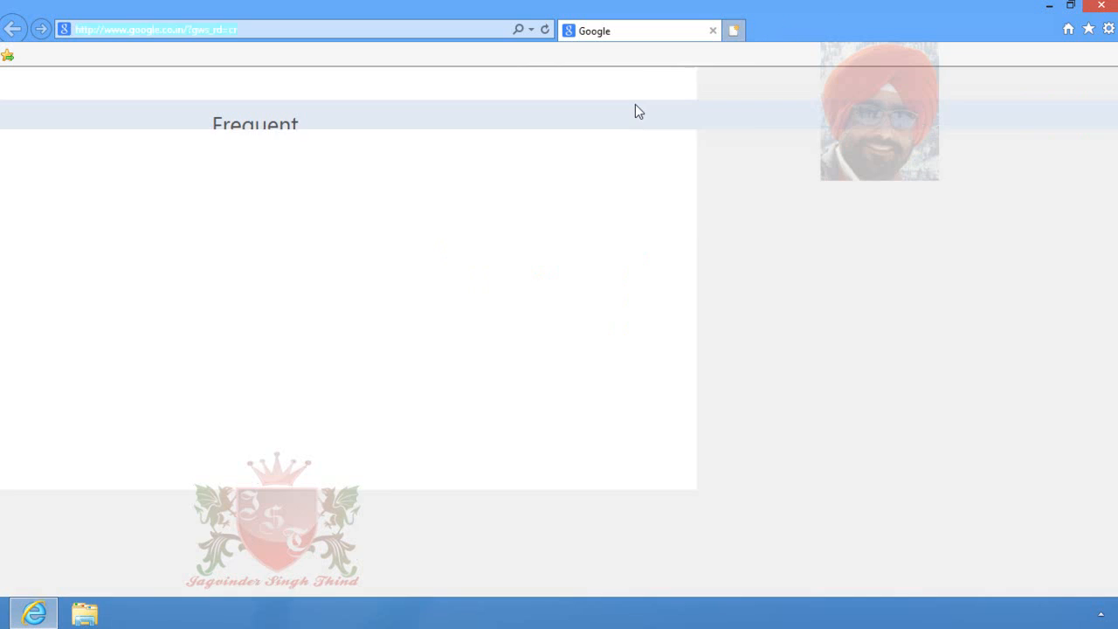
{"action": "type", "text": "fac"}
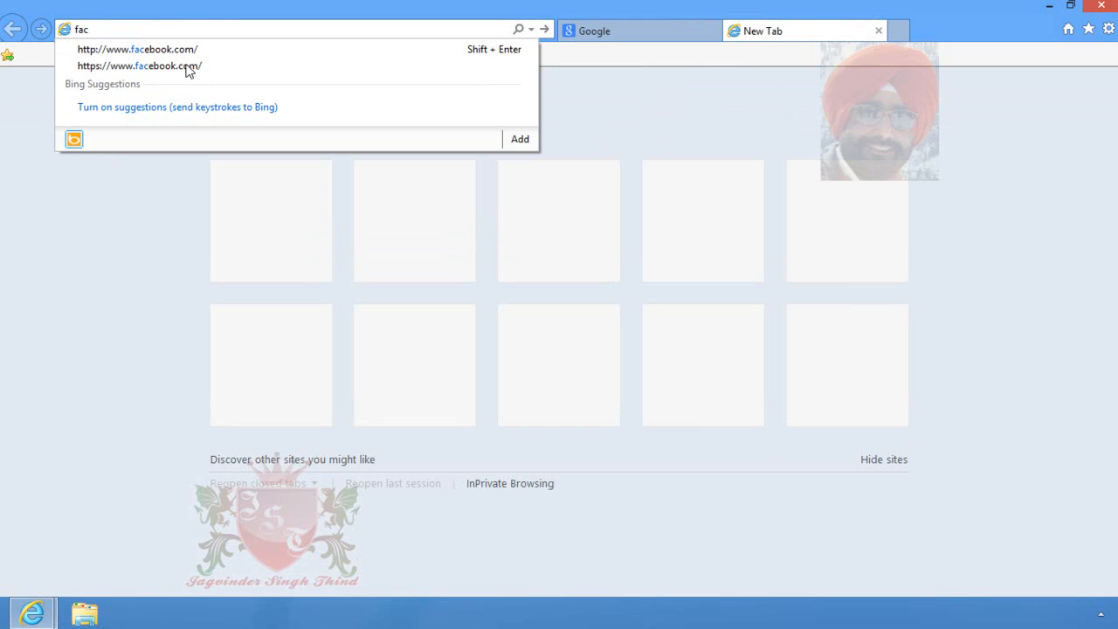
{"action": "left_click", "coordinate": [189, 54]}
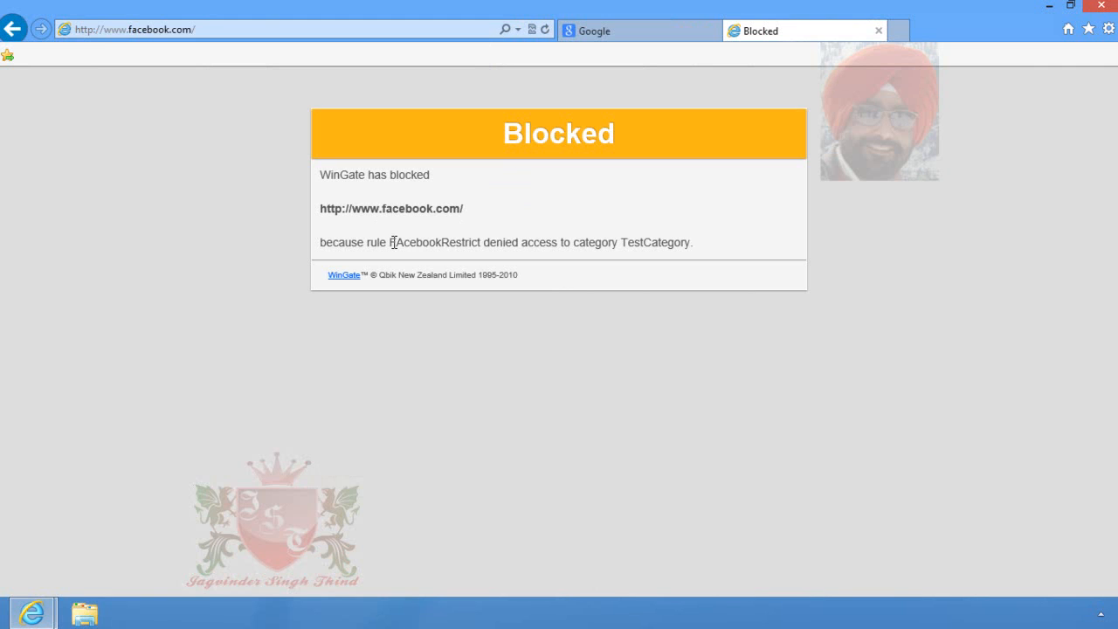
{"action": "left_click_drag", "start_coordinate": [391, 241], "coordinate": [724, 241]}
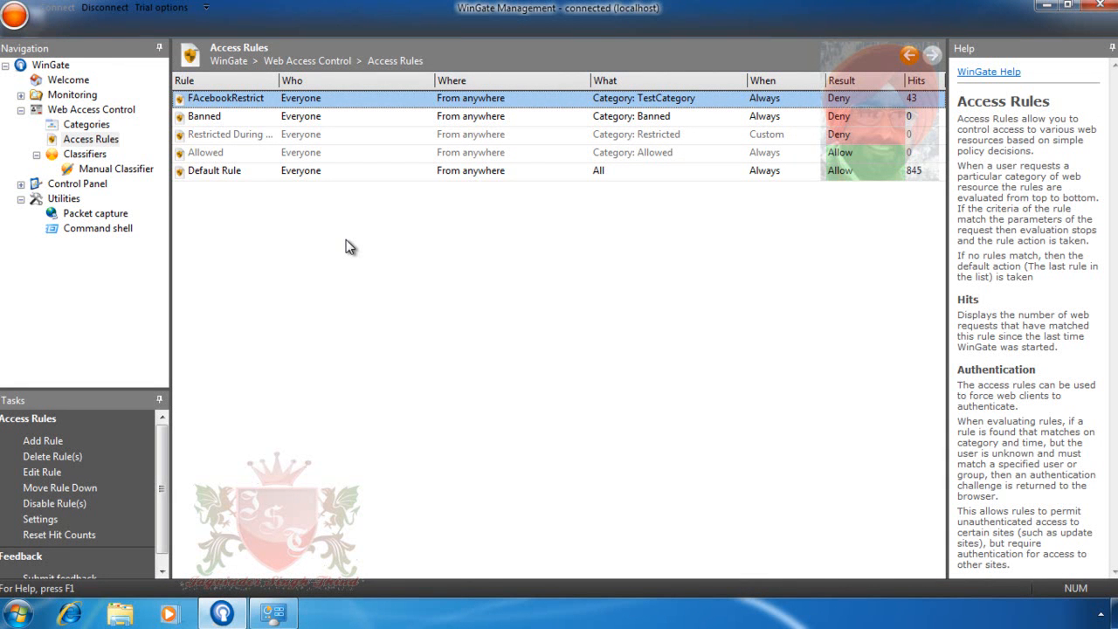
- Add a new access rule named ExceptionFacebook with Allow access kept, then continue
{"action": "right_click", "coordinate": [346, 241]}
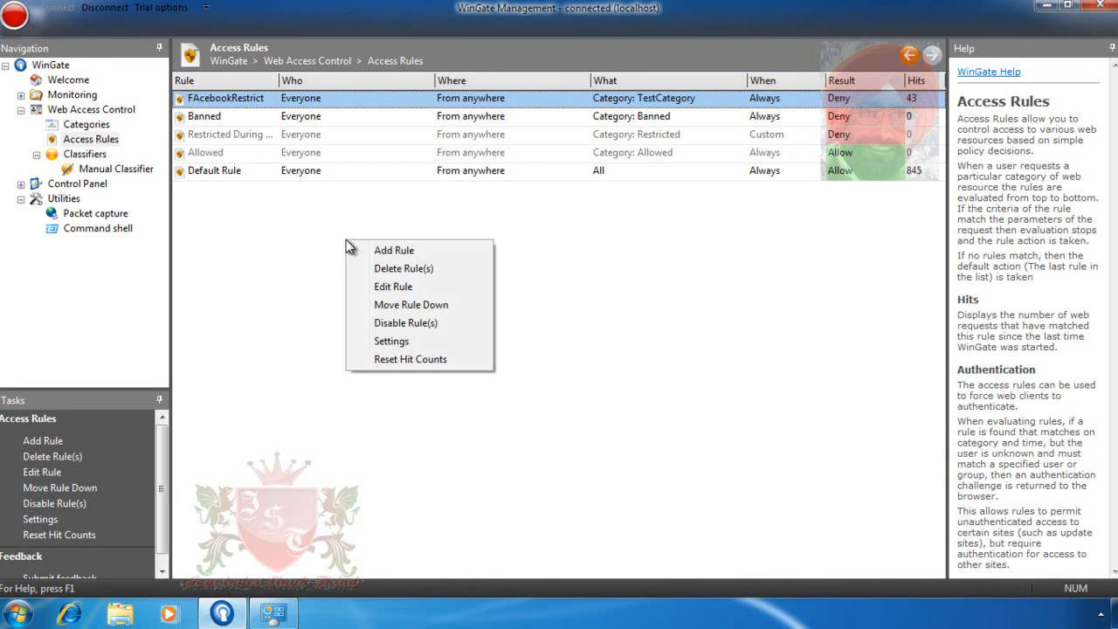
{"action": "left_click", "coordinate": [423, 250]}
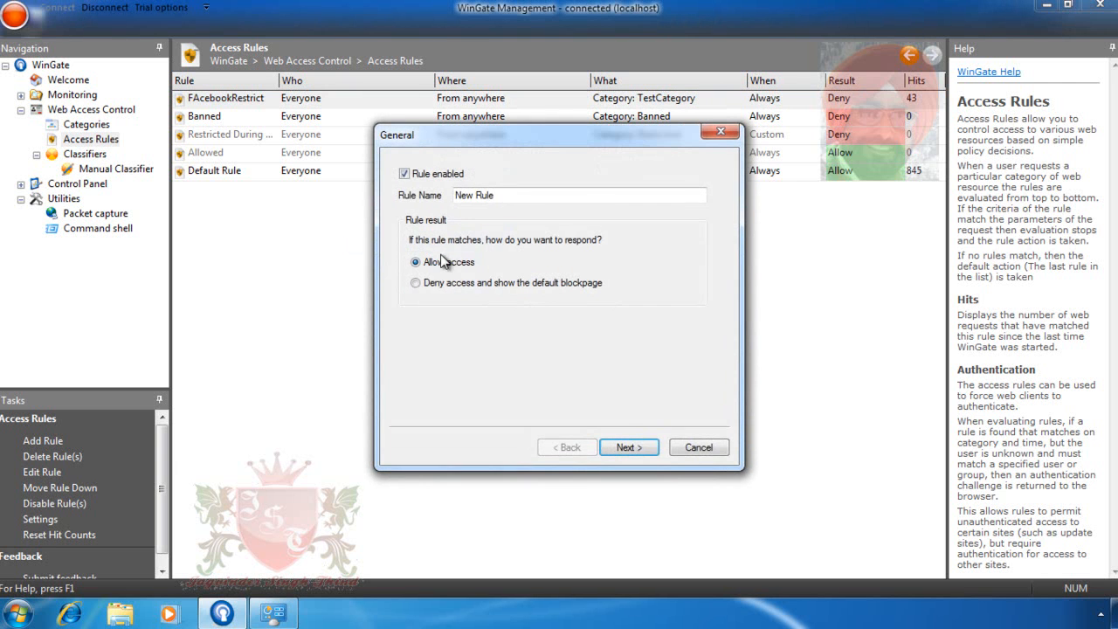
{"action": "left_click_drag", "start_coordinate": [523, 196], "coordinate": [407, 202]}
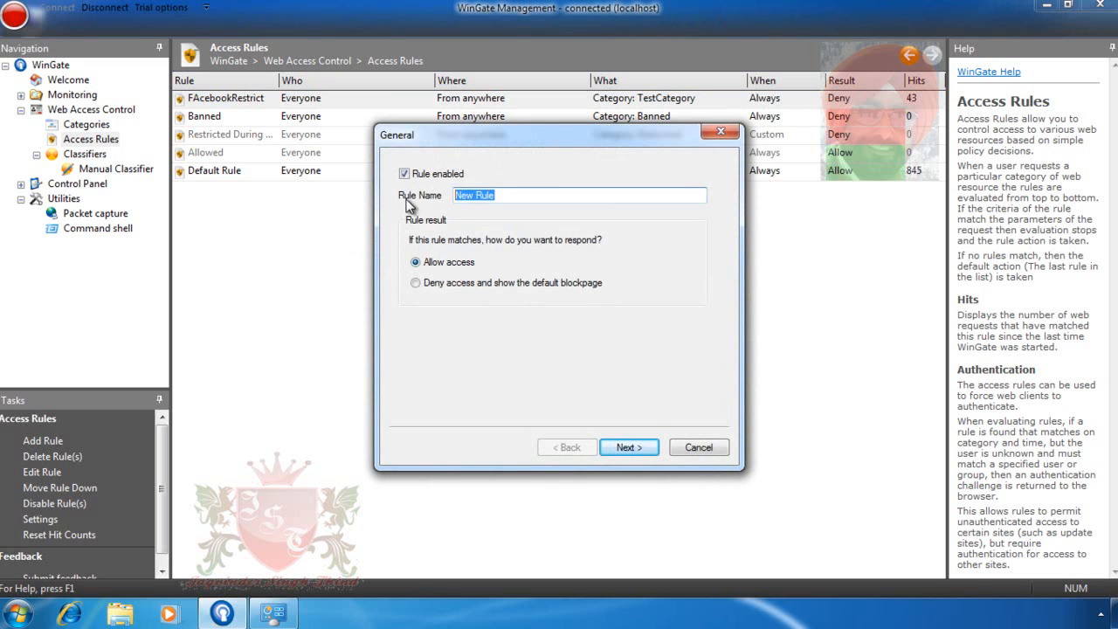
{"action": "type", "text": "Fa"}
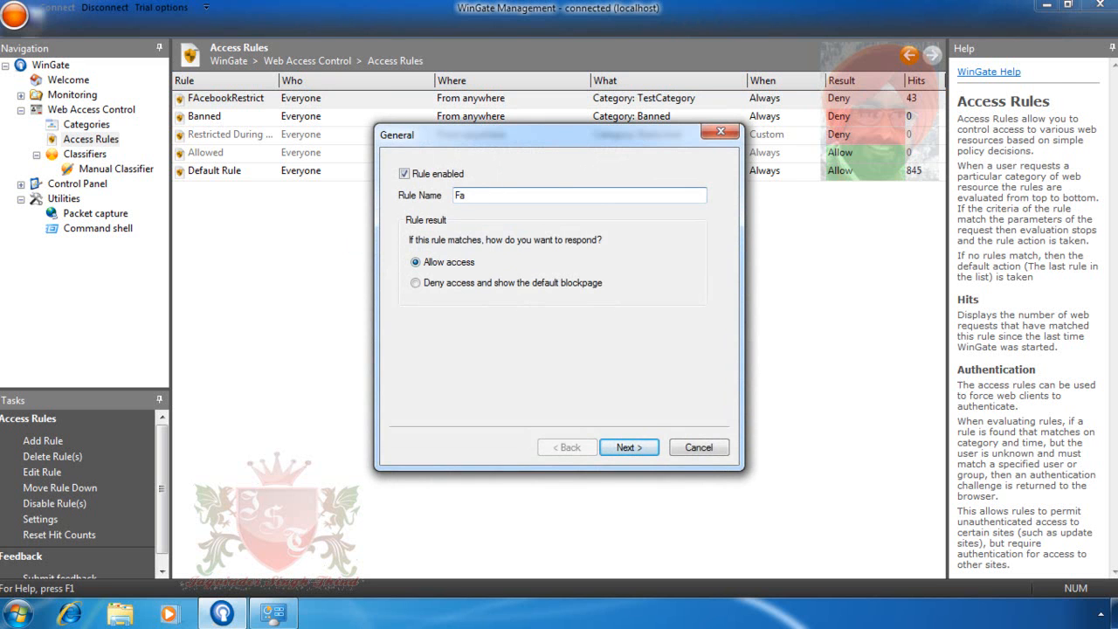
{"action": "key", "text": "BackSpace"}
{"action": "type", "text": "ExceptionFacebook"}
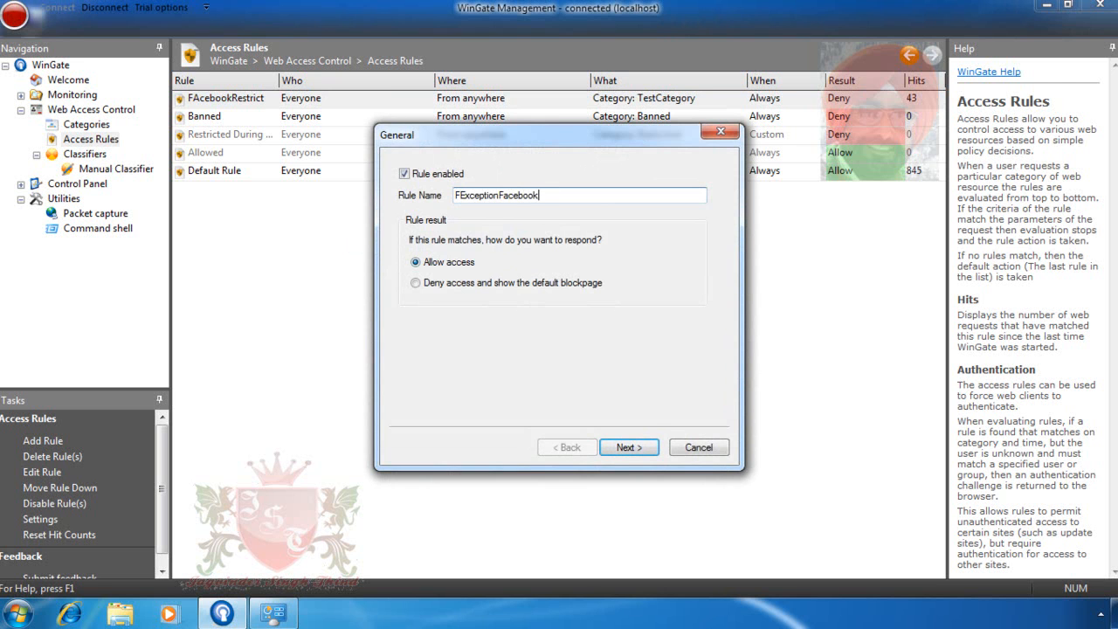
{"action": "left_click", "coordinate": [457, 196]}
{"action": "key", "text": "BackSpace"}
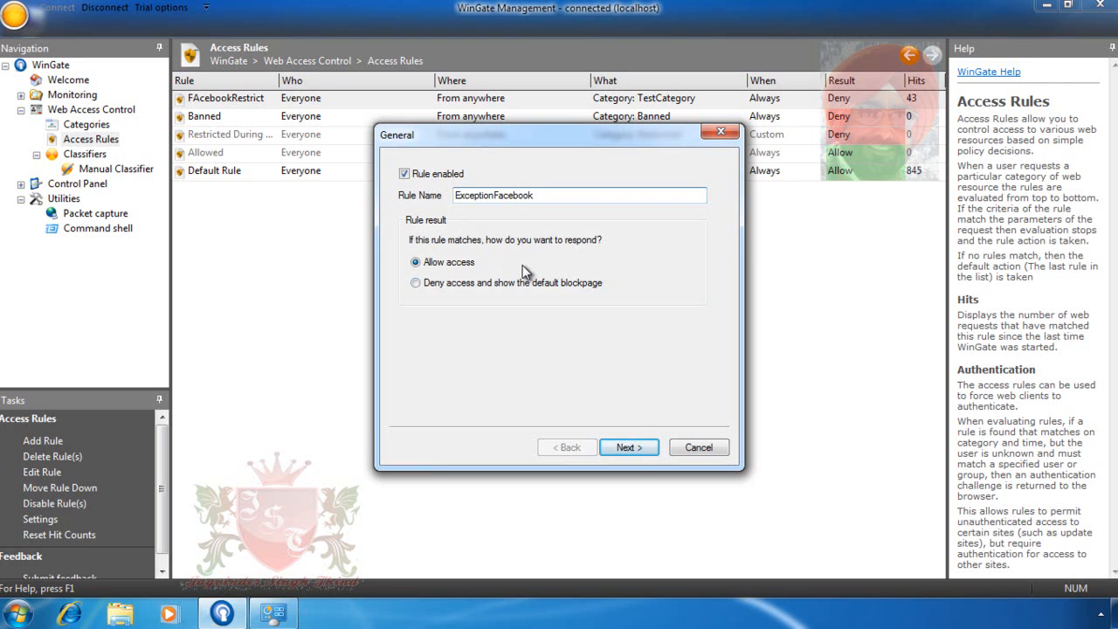
{"action": "left_click", "coordinate": [628, 445]}
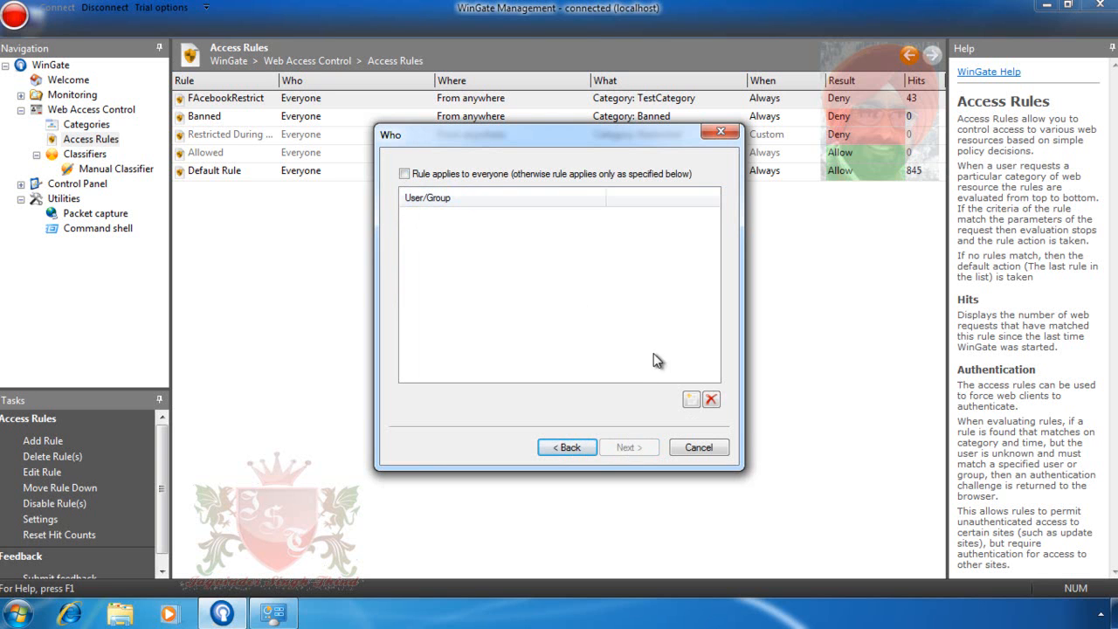
- Apply the rule to the Managers group only, keeping access from anywhere
{"action": "left_click", "coordinate": [689, 401]}
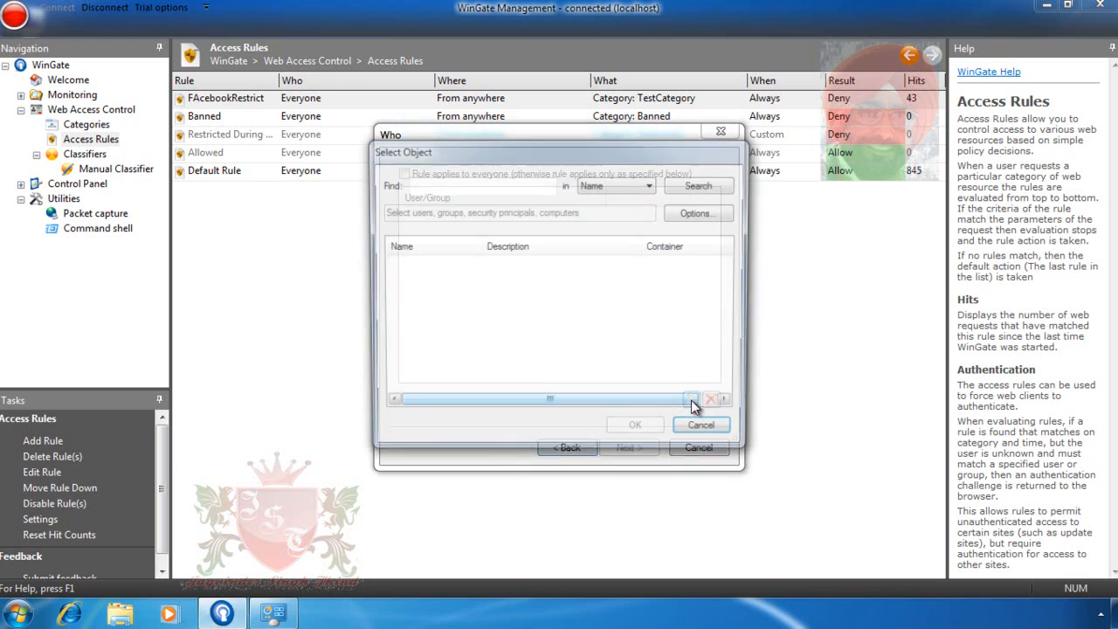
{"action": "left_click", "coordinate": [491, 186]}
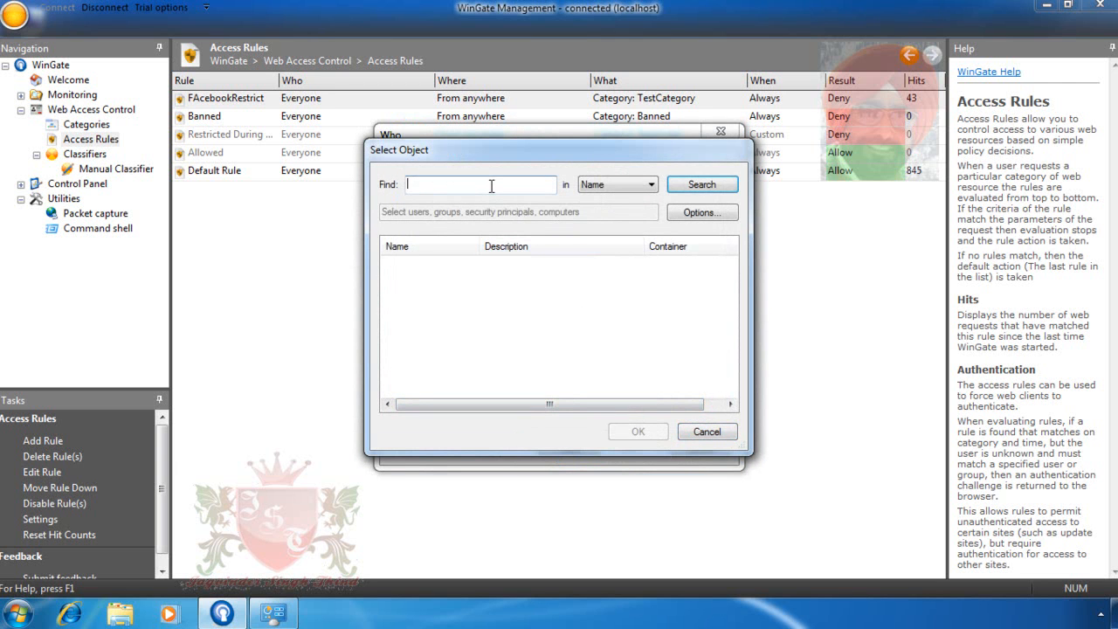
{"action": "type", "text": "man"}
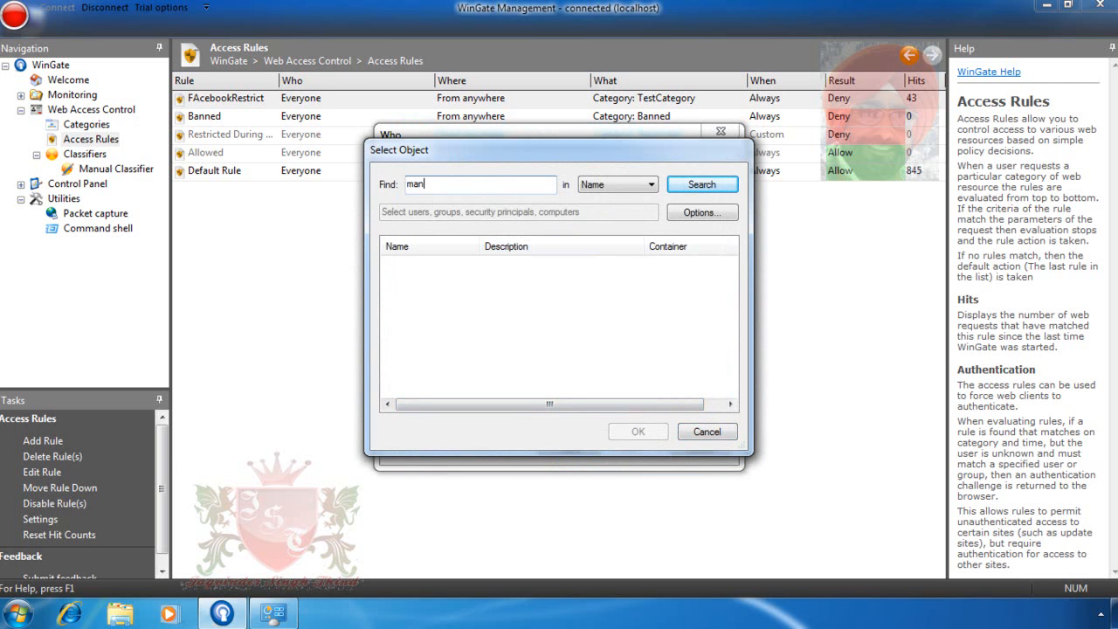
{"action": "type", "text": "agers"}
{"action": "left_click", "coordinate": [703, 188]}
{"action": "double_click", "coordinate": [419, 264]}
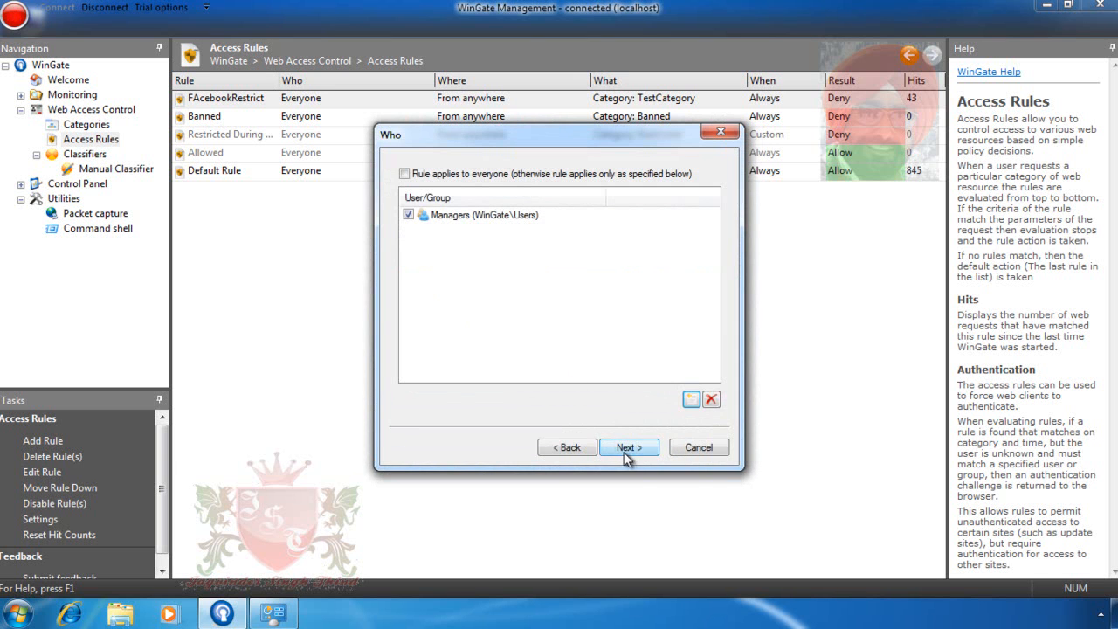
{"action": "left_click", "coordinate": [627, 448]}
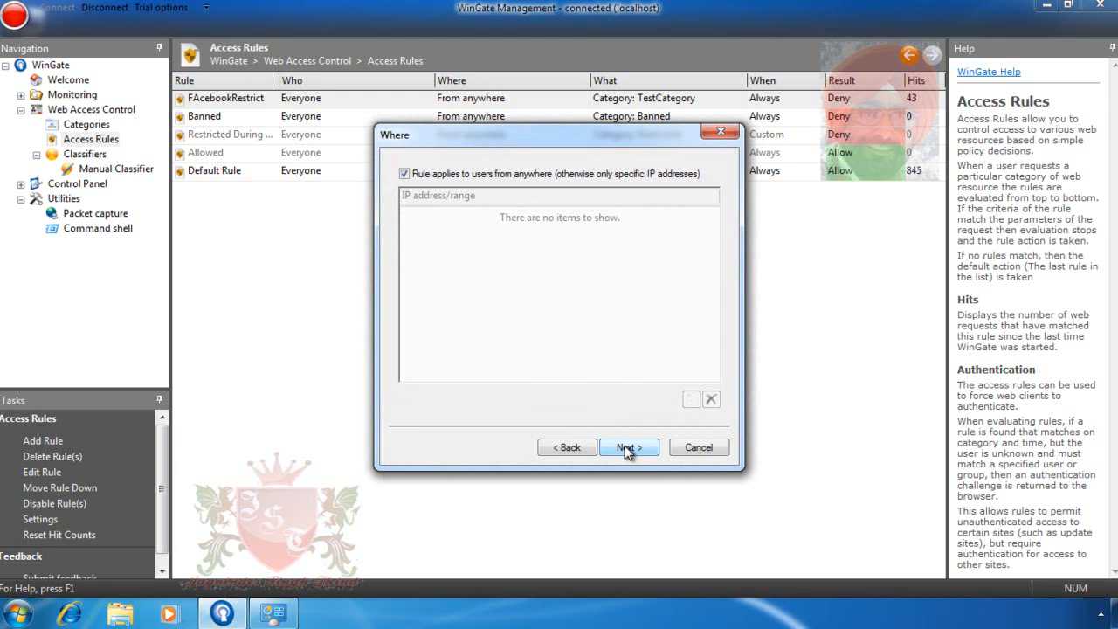
{"action": "left_click", "coordinate": [626, 448]}
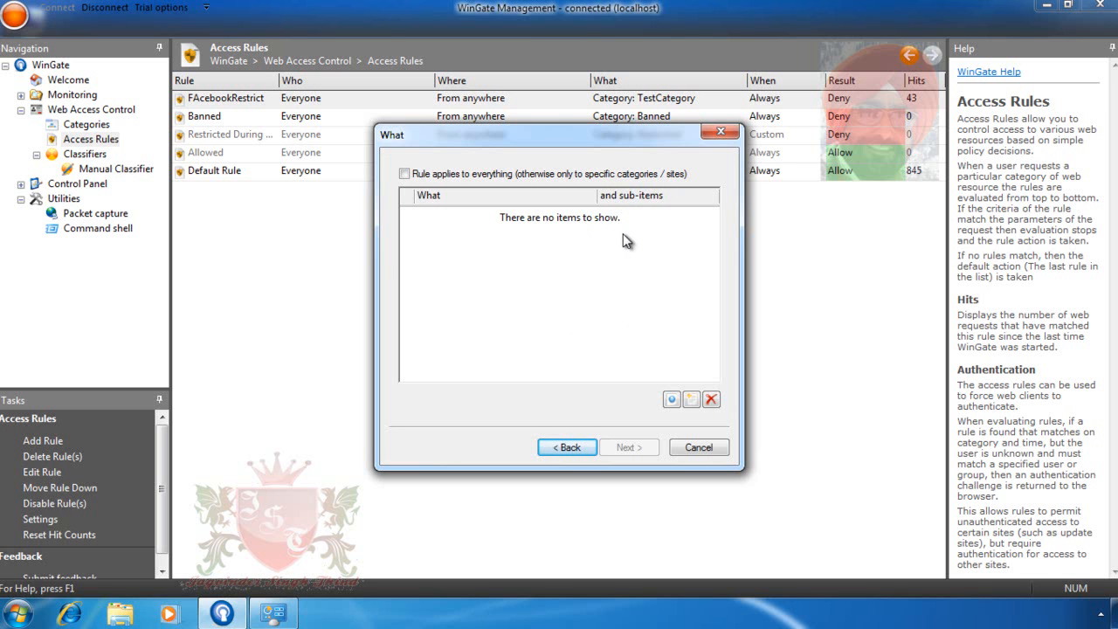
- Add TestCategory as the ExceptionFacebook rule's target content and continue
{"action": "left_click", "coordinate": [691, 399]}
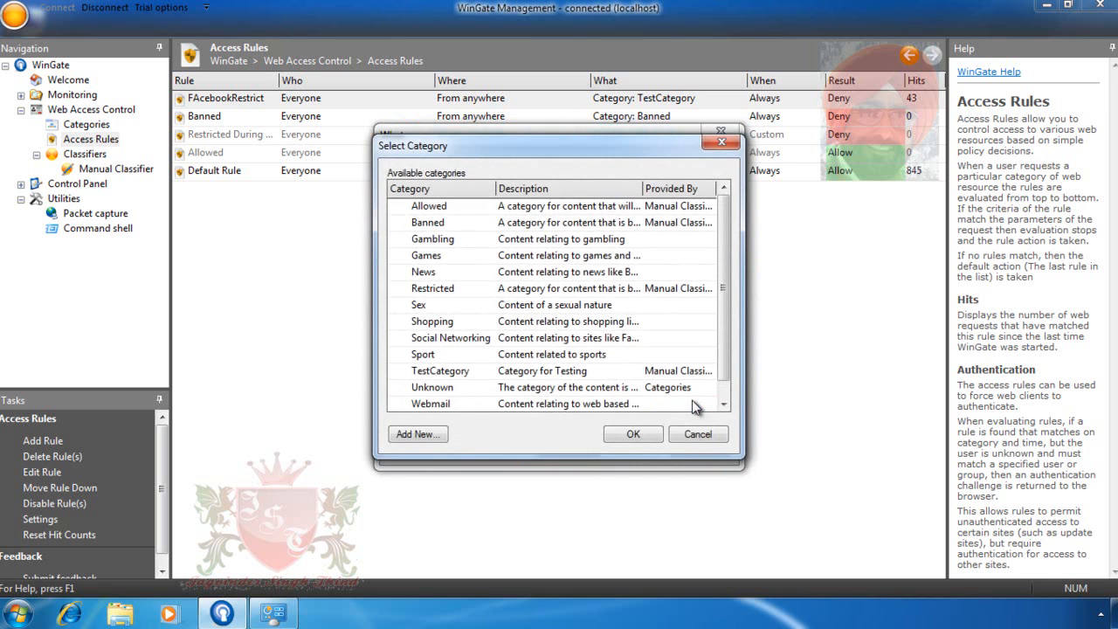
{"action": "left_click", "coordinate": [453, 376]}
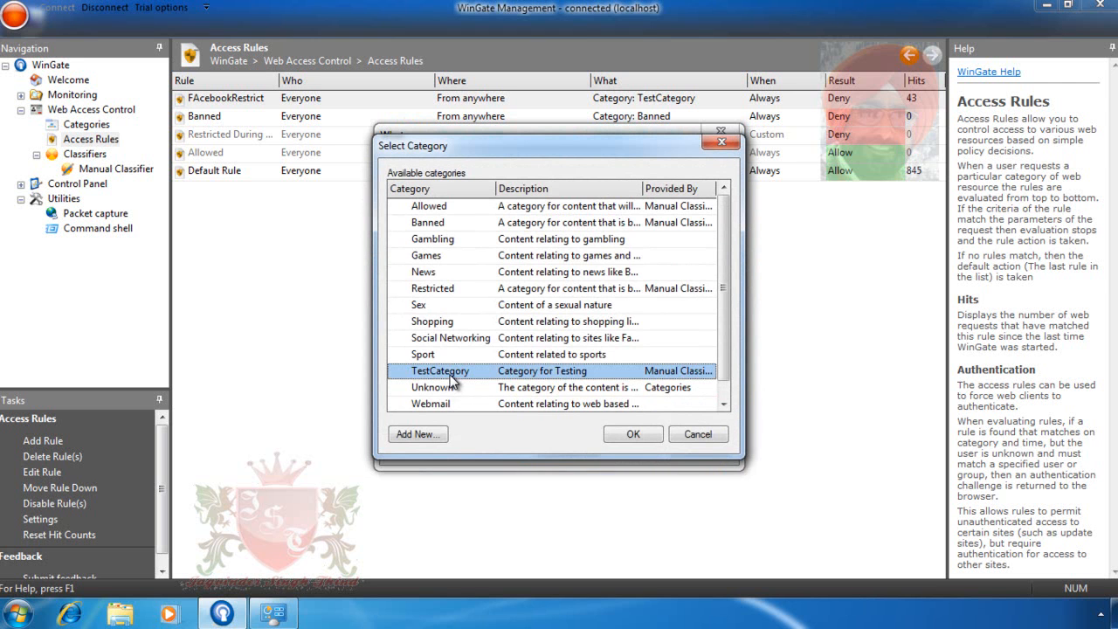
{"action": "left_click", "coordinate": [629, 435]}
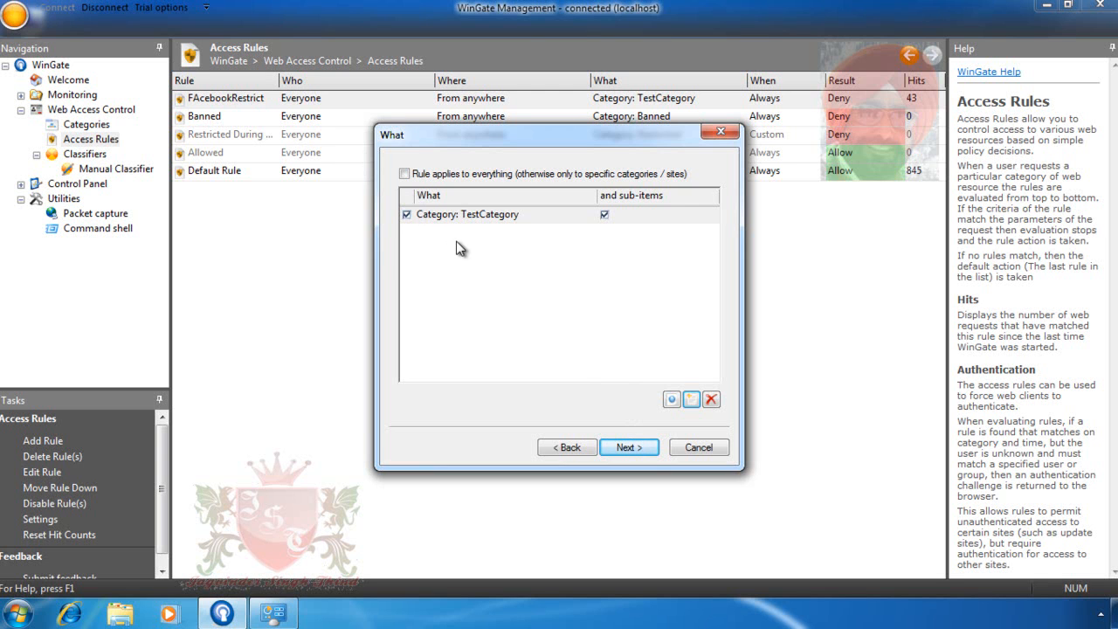
{"action": "left_click", "coordinate": [641, 449]}
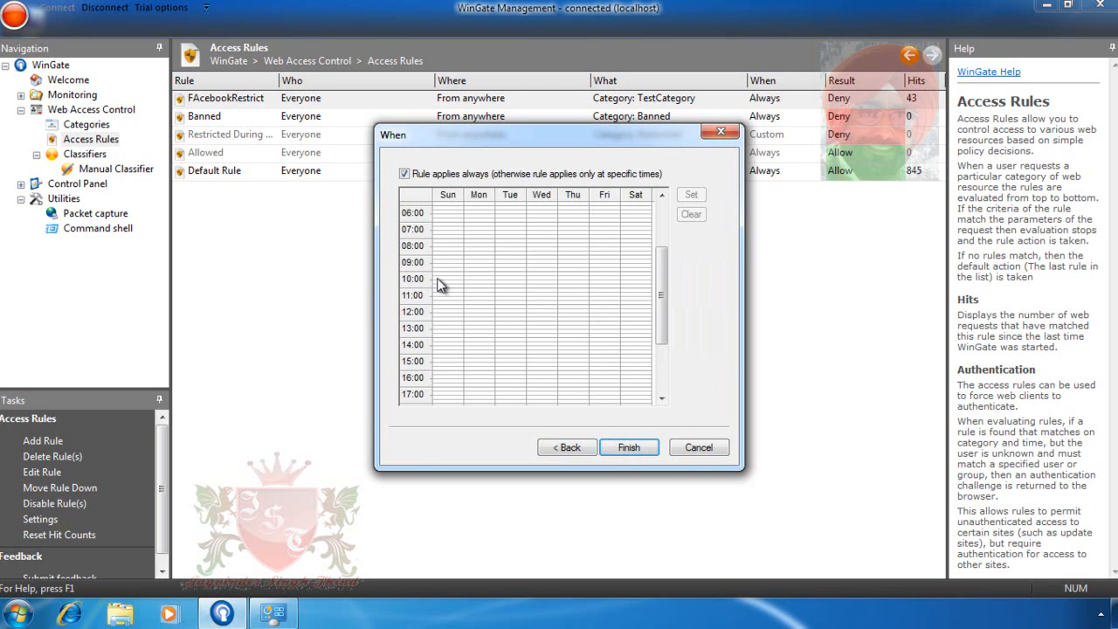
- Finish the ExceptionFacebook rule and select it at the top of Access Rules
{"action": "left_click", "coordinate": [632, 449]}
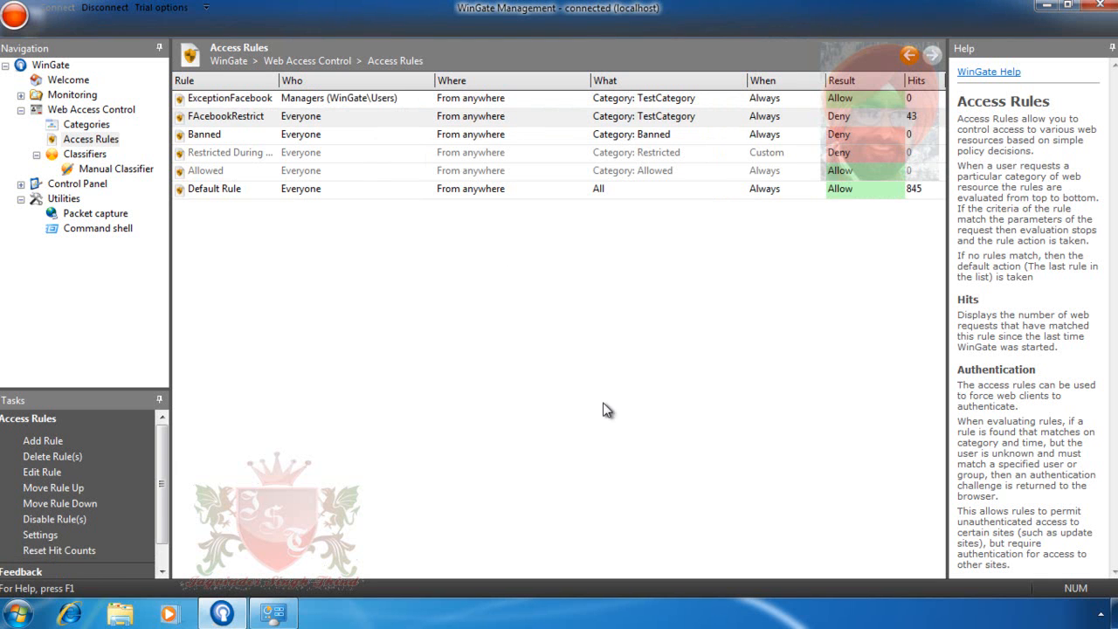
{"action": "left_click", "coordinate": [389, 101]}
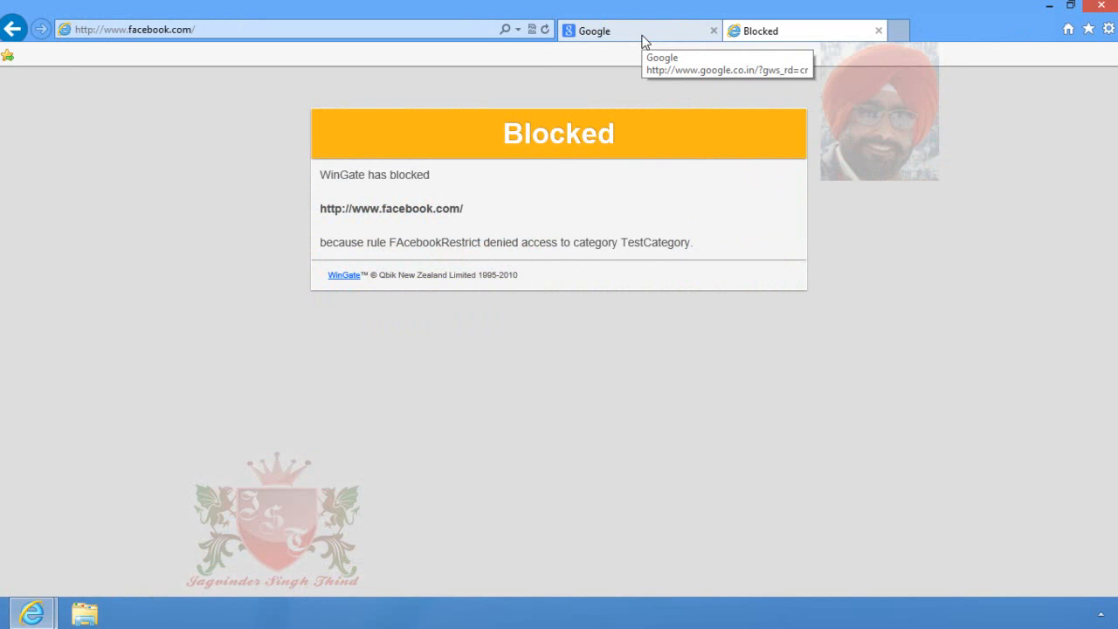
- From the Google homepage, open the Gmail link in a new tab and view it
{"action": "left_click", "coordinate": [641, 42]}
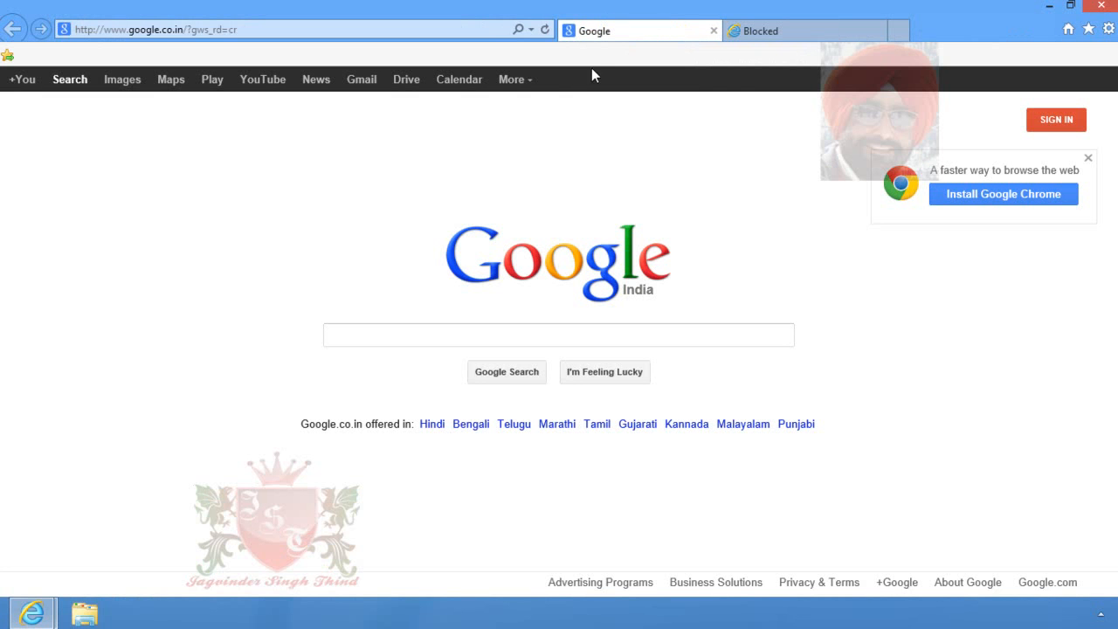
{"action": "right_click", "coordinate": [352, 81]}
{"action": "left_click", "coordinate": [409, 112]}
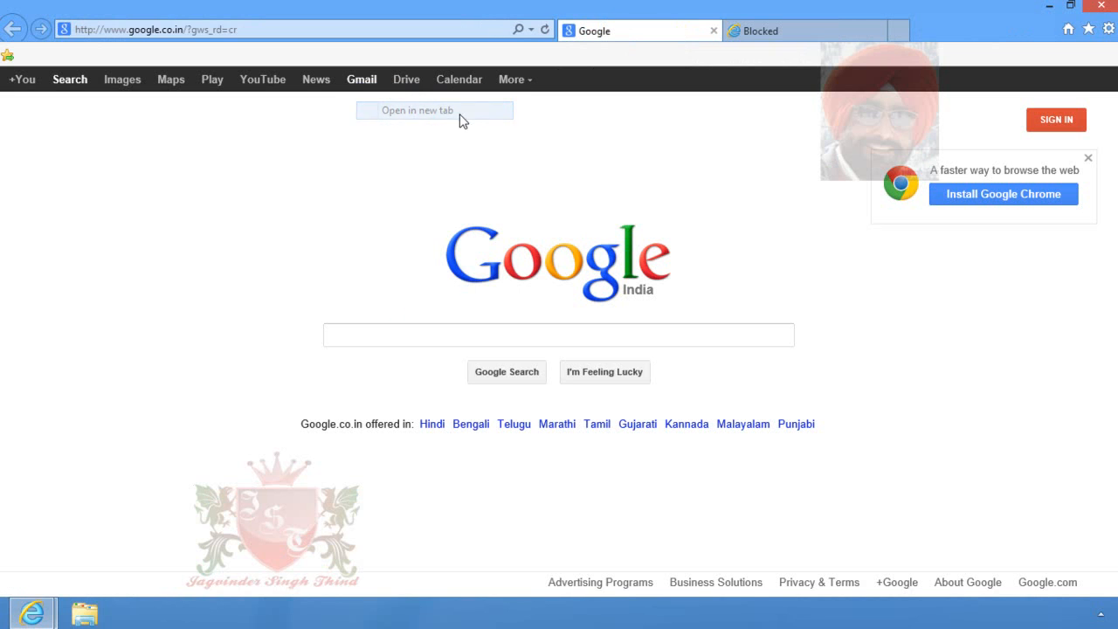
{"action": "left_click", "coordinate": [751, 32]}
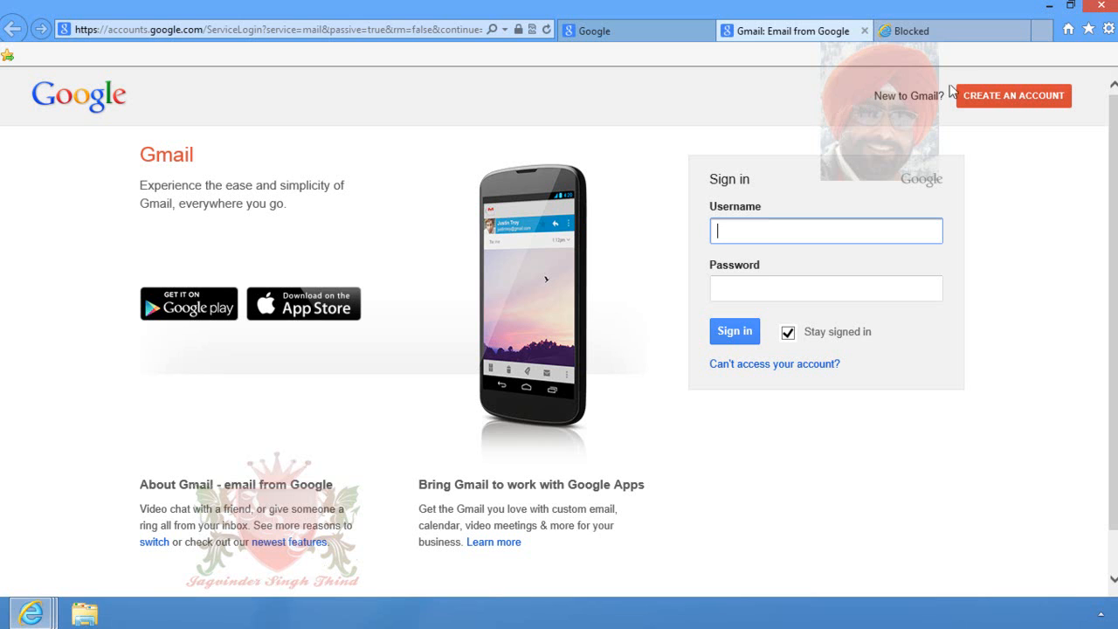
- Open Yahoo in a new tab, then return to the Facebook blocked page
{"action": "left_click", "coordinate": [1044, 31]}
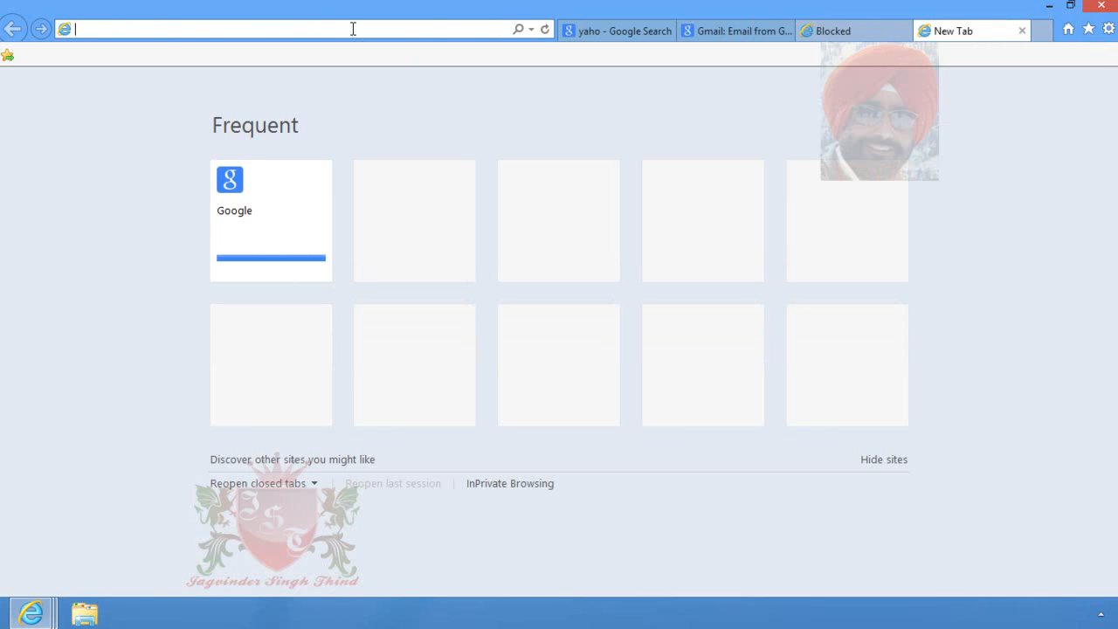
{"action": "type", "text": "yahoo"}
{"action": "key", "text": "Return"}
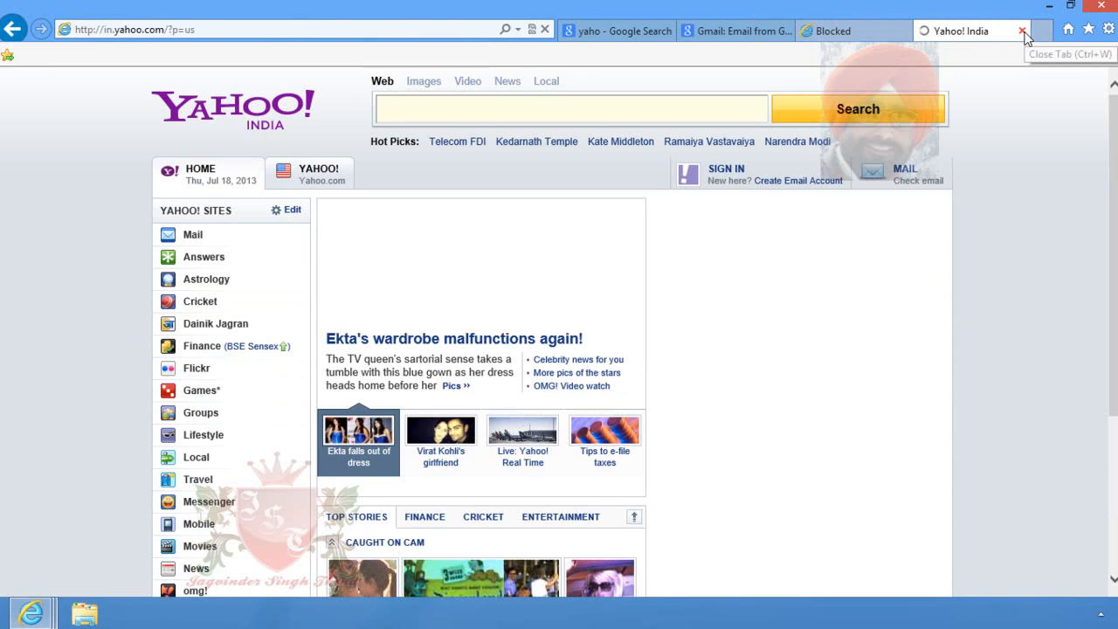
{"action": "left_click", "coordinate": [840, 34]}
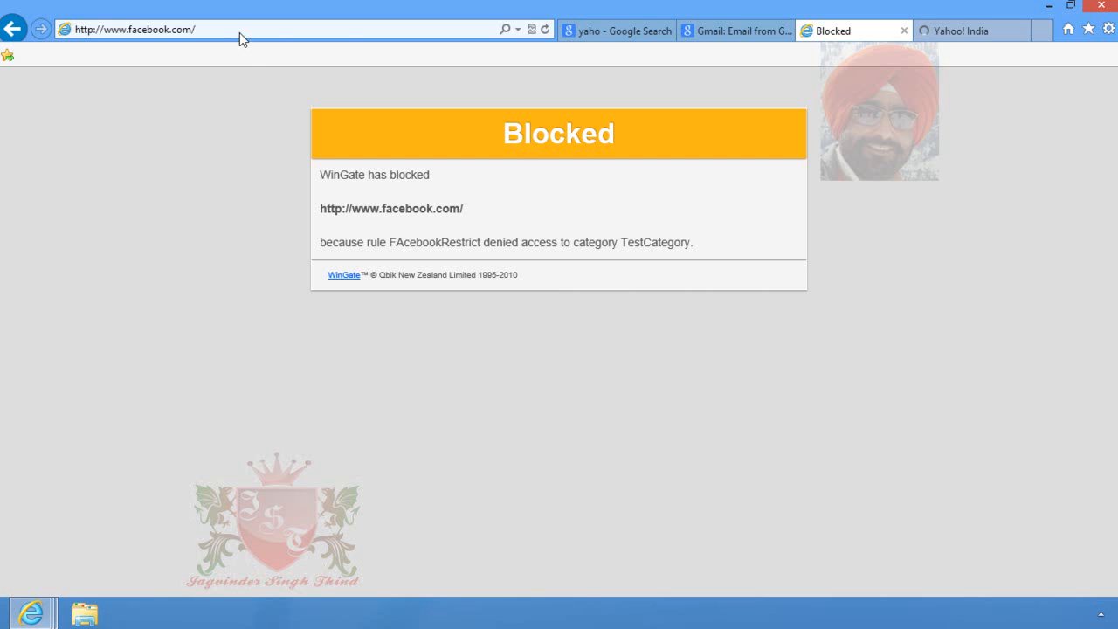
- Reload facebook.com and sign in to the WinGate proxy with the new user's name and password
{"action": "left_click", "coordinate": [543, 31]}
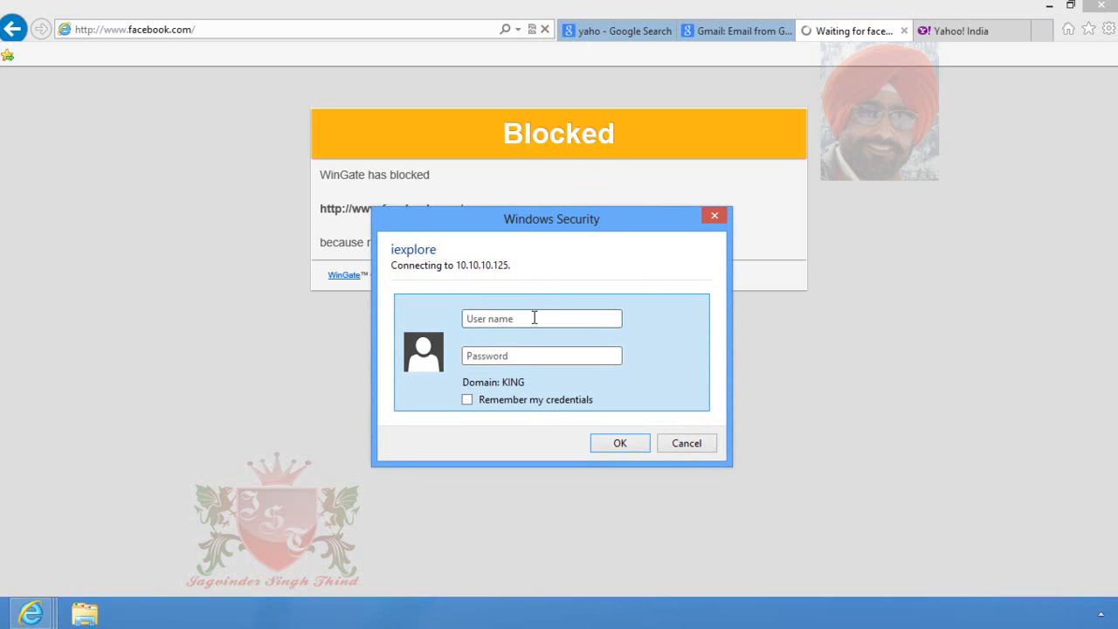
{"action": "left_click", "coordinate": [556, 358]}
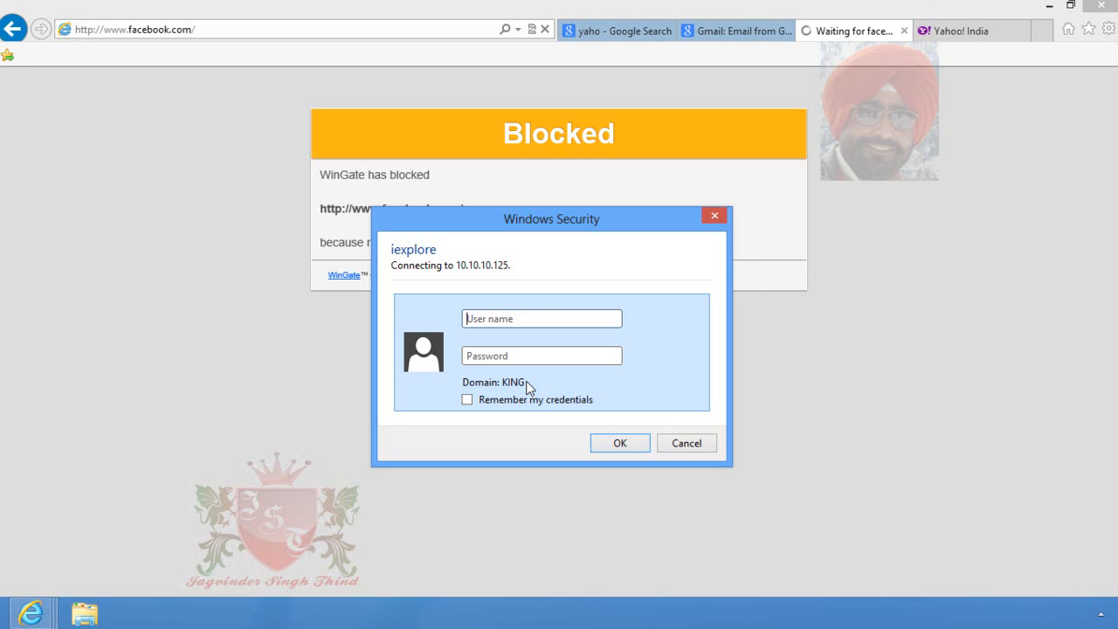
{"action": "left_click", "coordinate": [544, 323]}
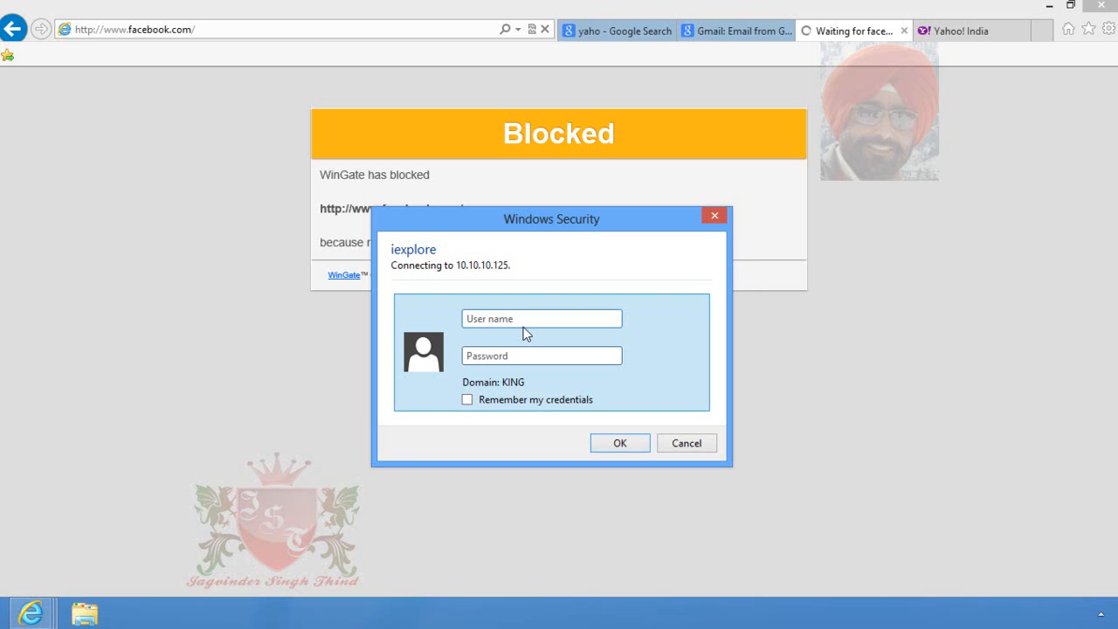
{"action": "left_click", "coordinate": [531, 355]}
{"action": "type", "text": "wingate\\"}
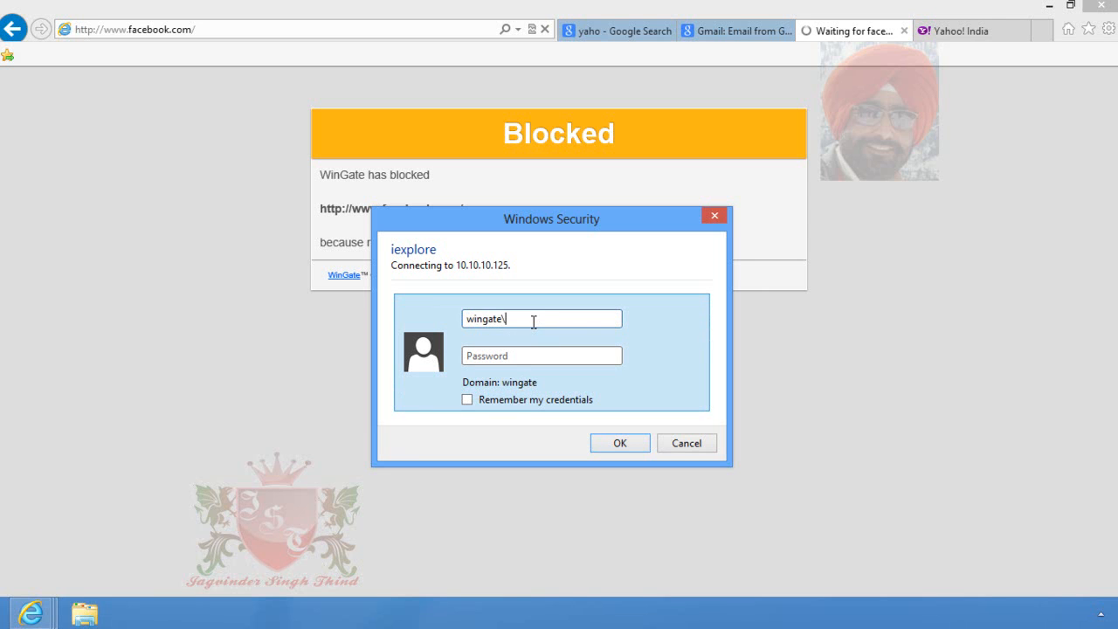
{"action": "type", "text": "param"}
{"action": "left_click", "coordinate": [562, 360]}
{"action": "type", "text": "•••"}
{"action": "left_click", "coordinate": [618, 441]}
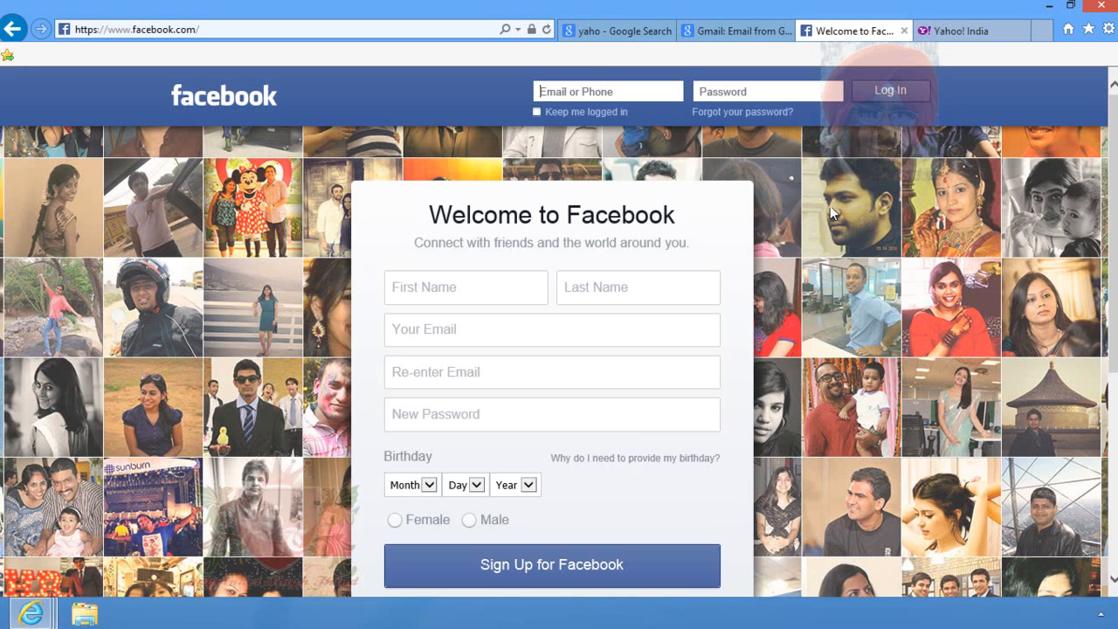
- Check the Gmail, Google search and Yahoo India tabs, ending on Gmail sign-in
{"action": "left_click", "coordinate": [718, 31]}
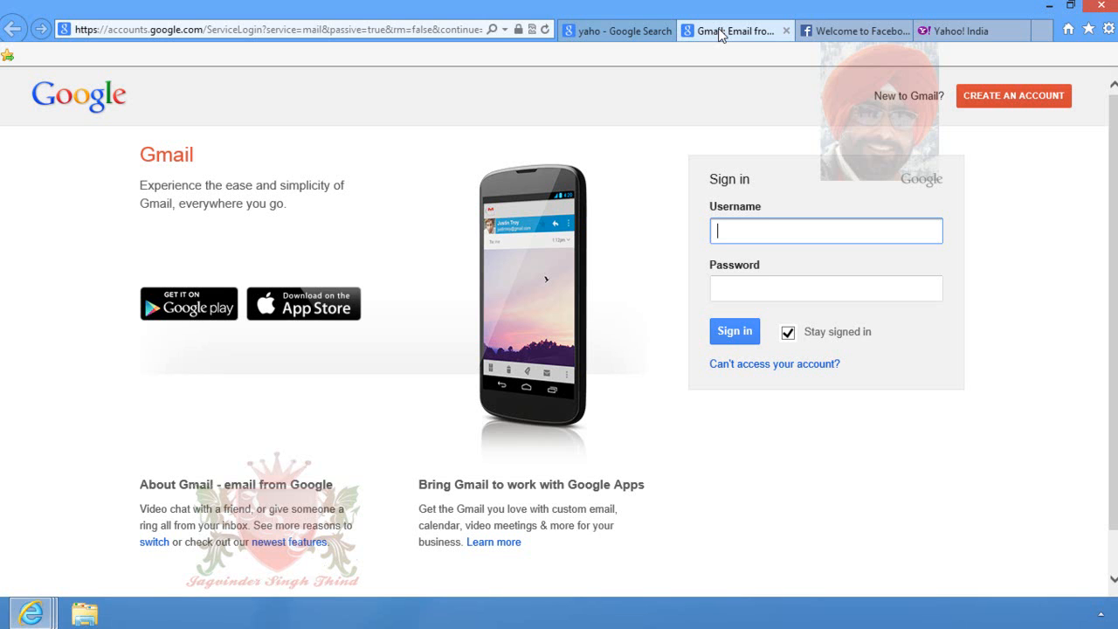
{"action": "left_click", "coordinate": [611, 32]}
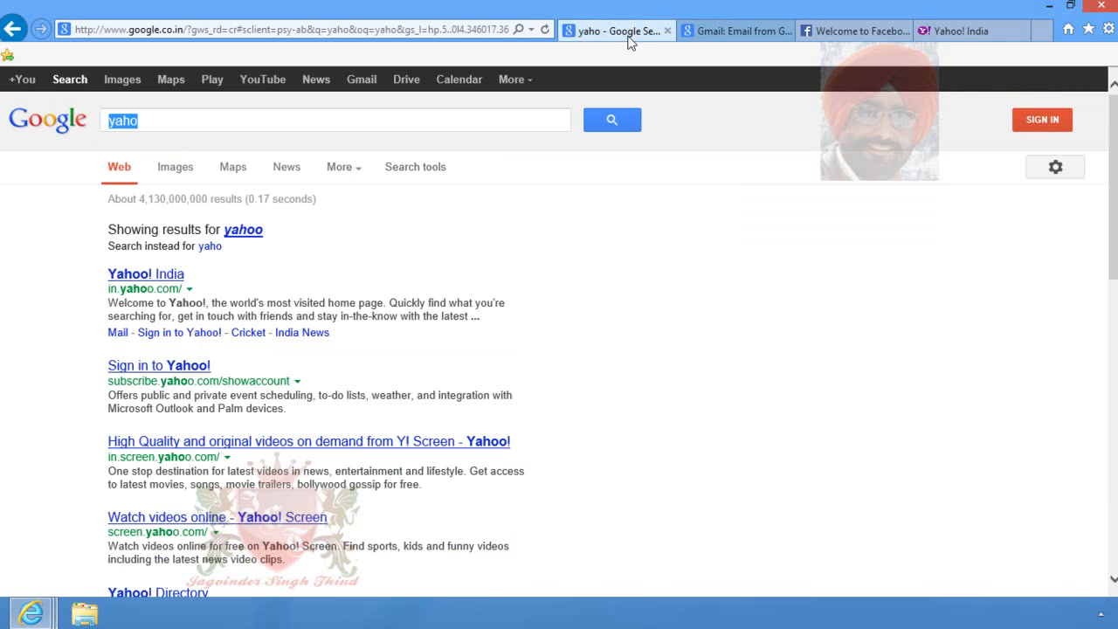
{"action": "left_click", "coordinate": [726, 29]}
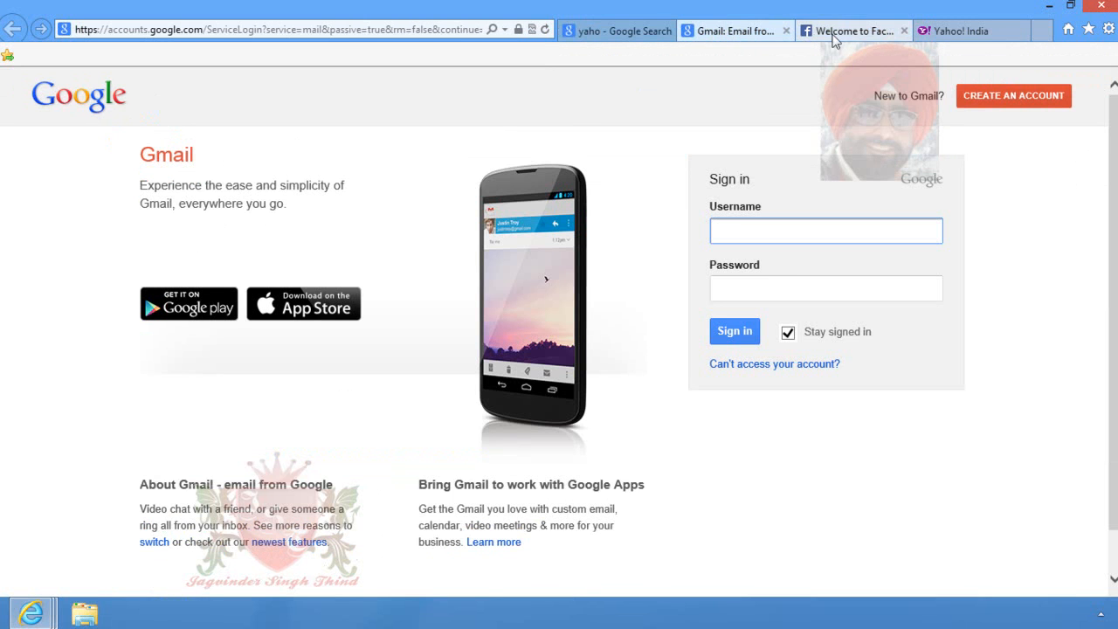
{"action": "left_click", "coordinate": [944, 32]}
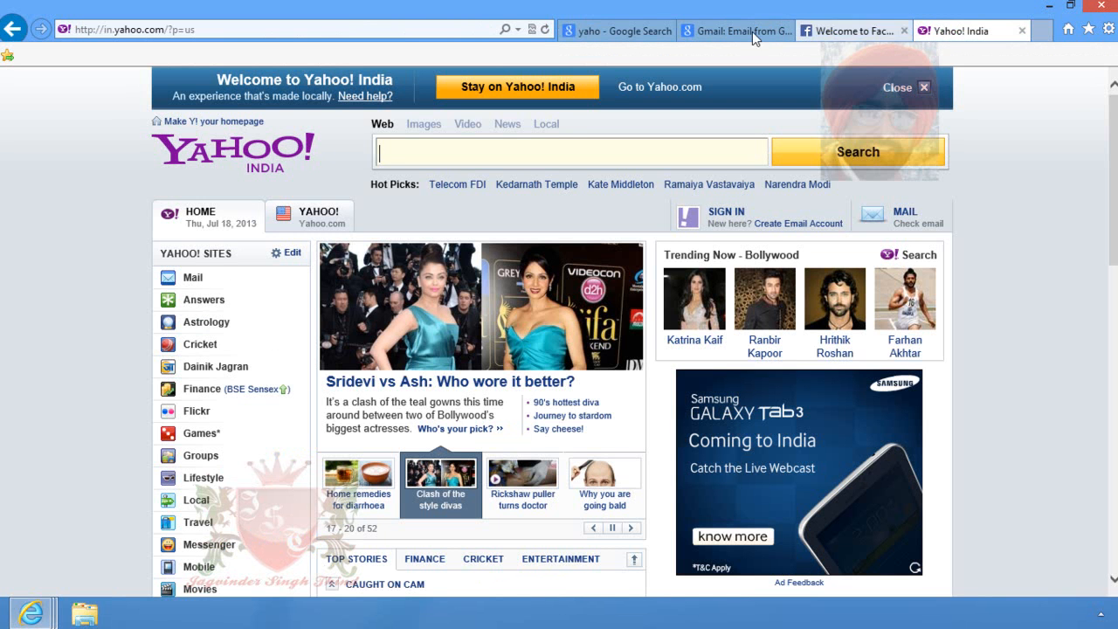
{"action": "left_click", "coordinate": [726, 32]}
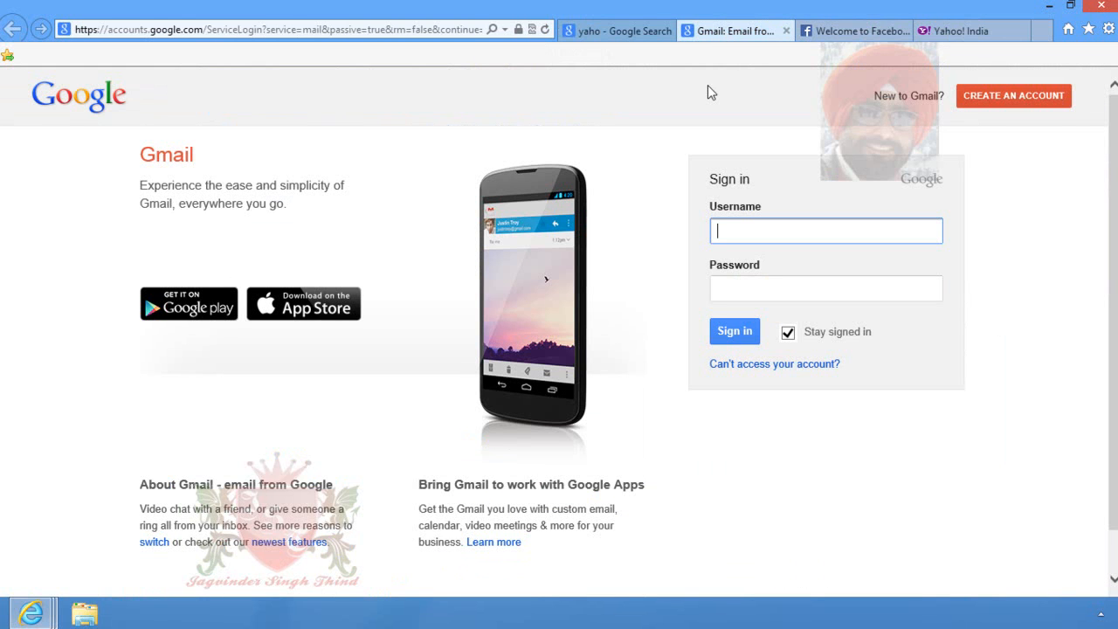